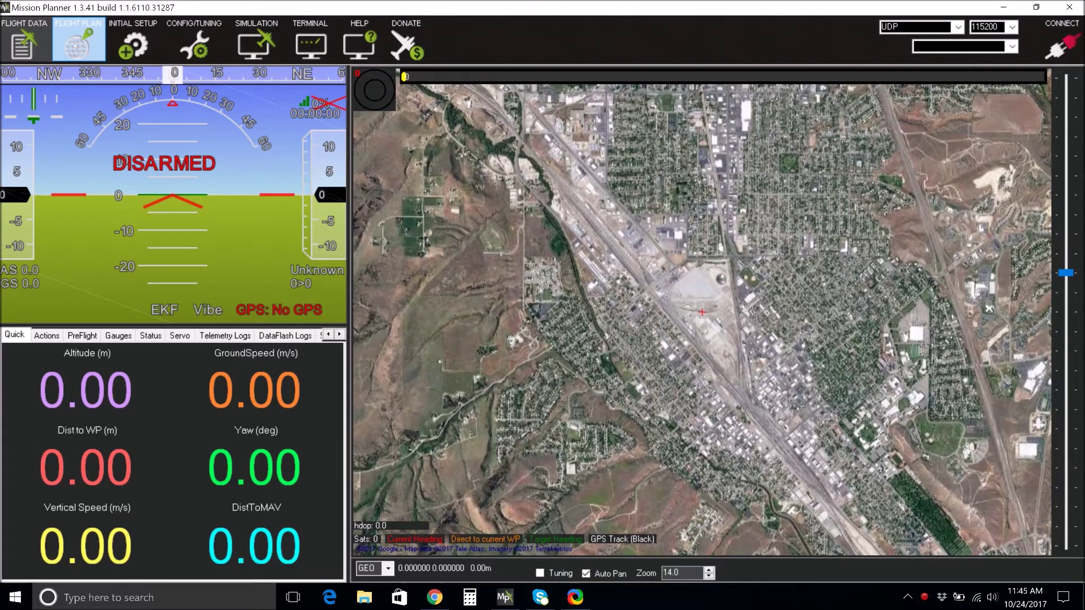
On the Flight Plan map, set the home location in the open scrubland east of the highway
{"action": "left_click", "coordinate": [75, 46]}
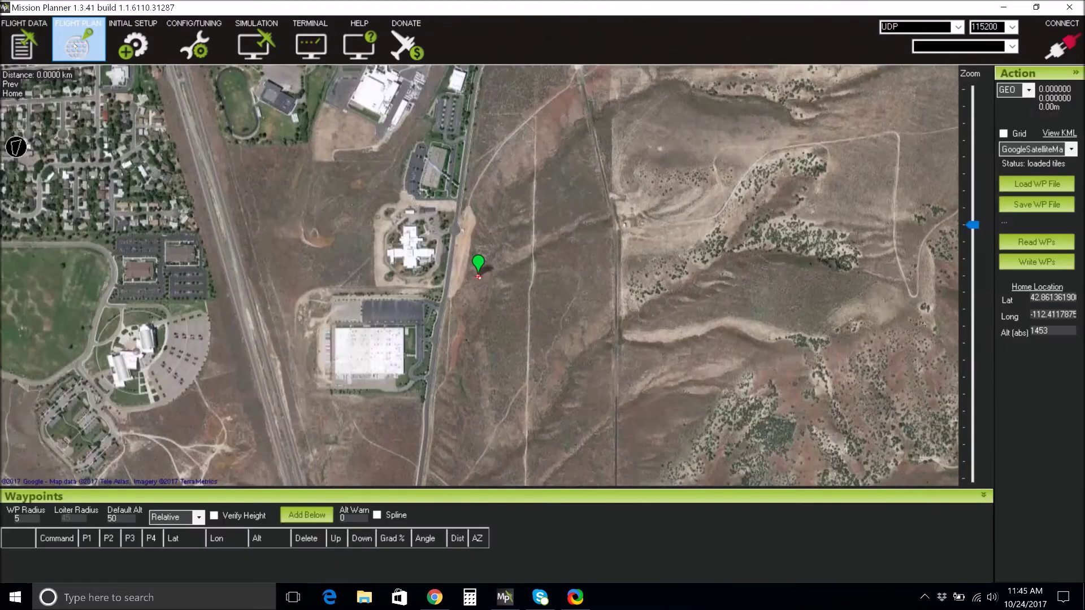
{"action": "left_click_drag", "start_coordinate": [501, 436], "coordinate": [465, 258]}
{"action": "mouse_move", "coordinate": [470, 326]}
{"action": "left_mouse_down"}
{"action": "mouse_move", "coordinate": [482, 325]}
{"action": "mouse_move", "coordinate": [484, 304]}
{"action": "mouse_move", "coordinate": [471, 290]}
{"action": "left_mouse_up"}
{"action": "scroll", "coordinate": [478, 278], "scroll_direction": "up", "scroll_amount": 1}
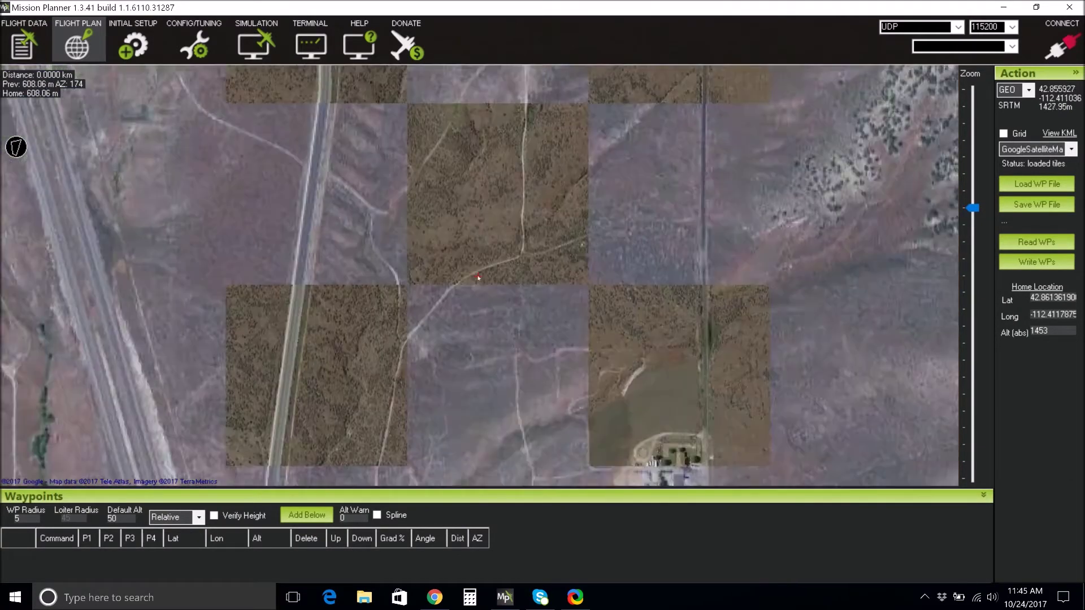
{"action": "left_click_drag", "start_coordinate": [476, 277], "coordinate": [458, 322]}
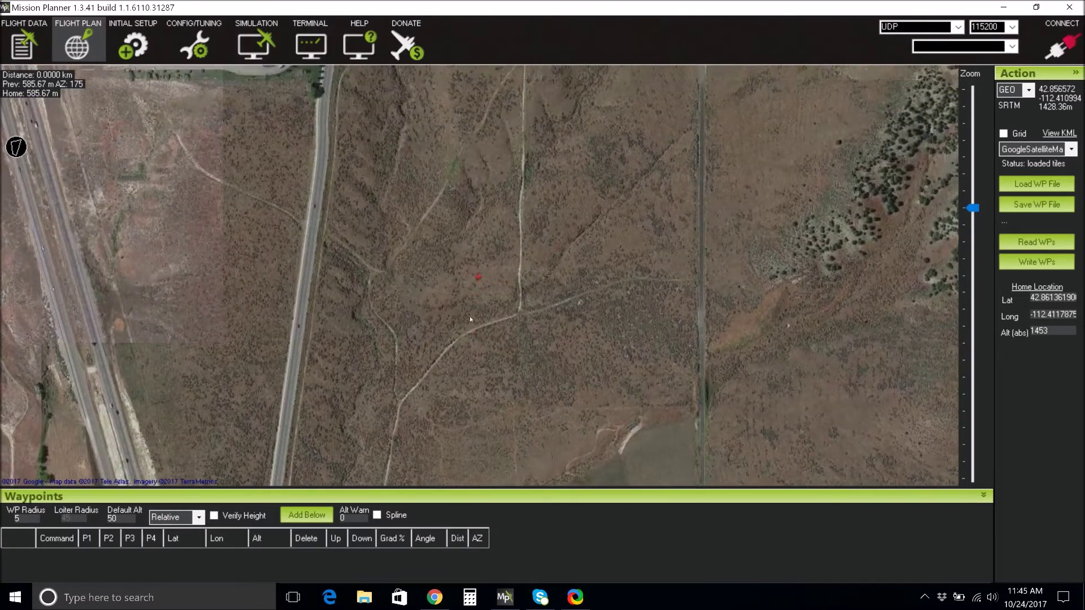
{"action": "right_click", "coordinate": [407, 269]}
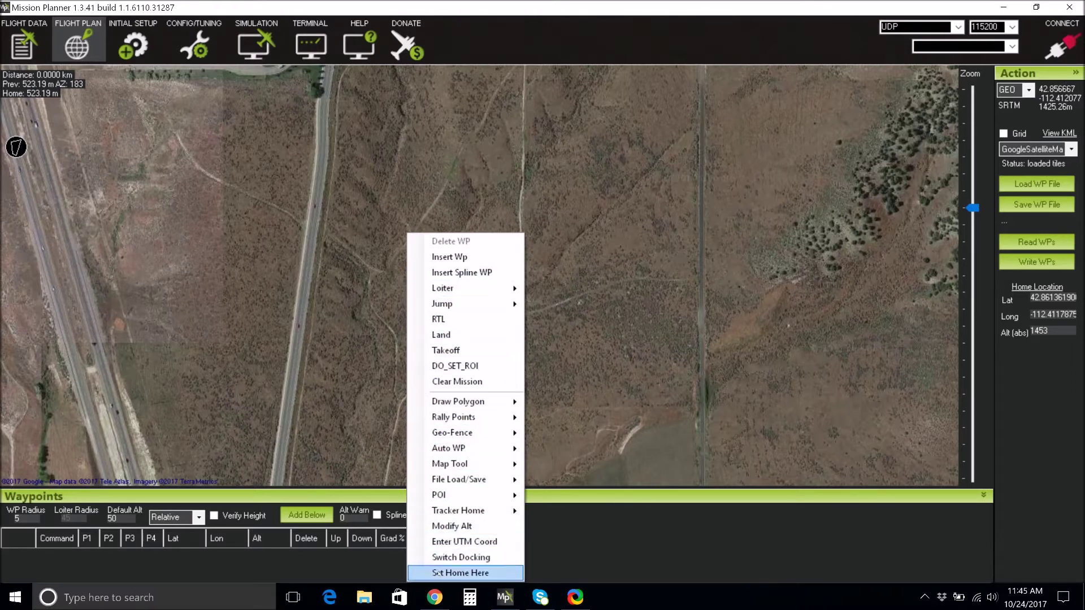
{"action": "left_click", "coordinate": [426, 575]}
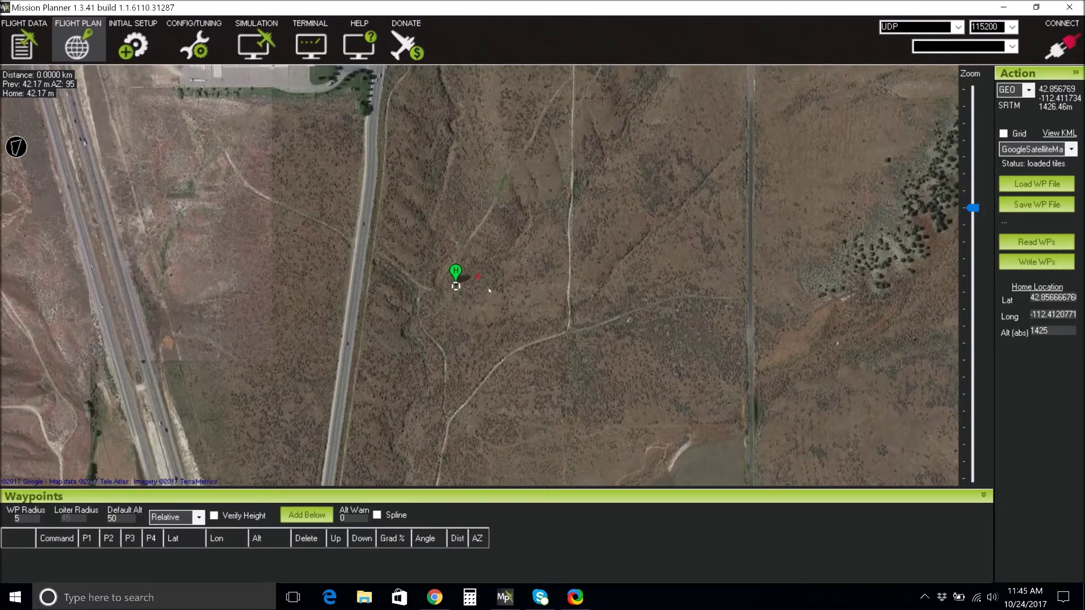
Draw a four-corner survey polygon around the home point with Add Polygon Point
{"action": "right_click", "coordinate": [486, 231]}
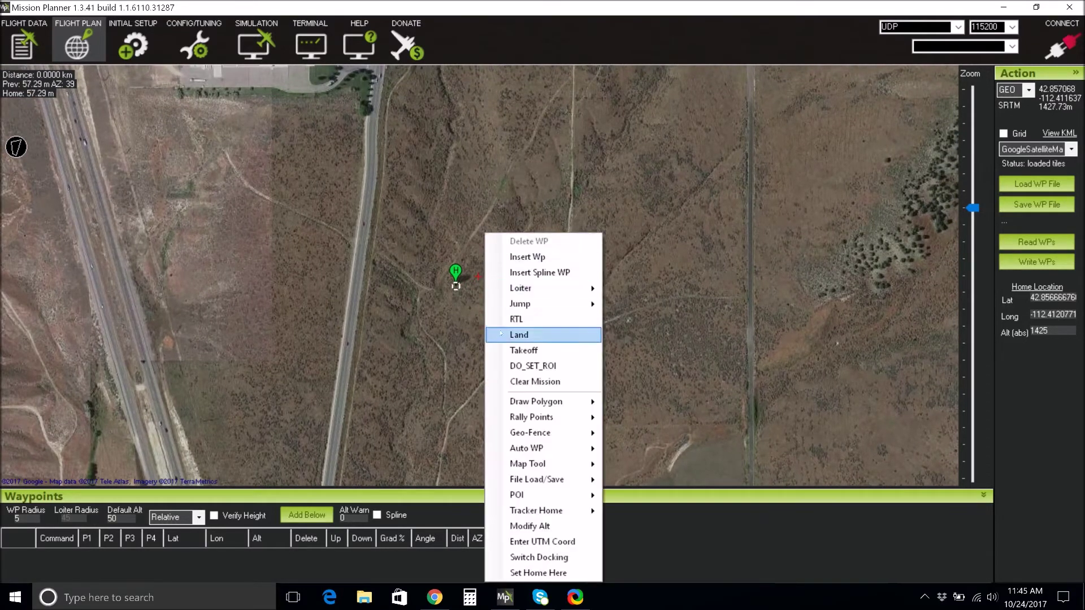
{"action": "mouse_move", "coordinate": [545, 403]}
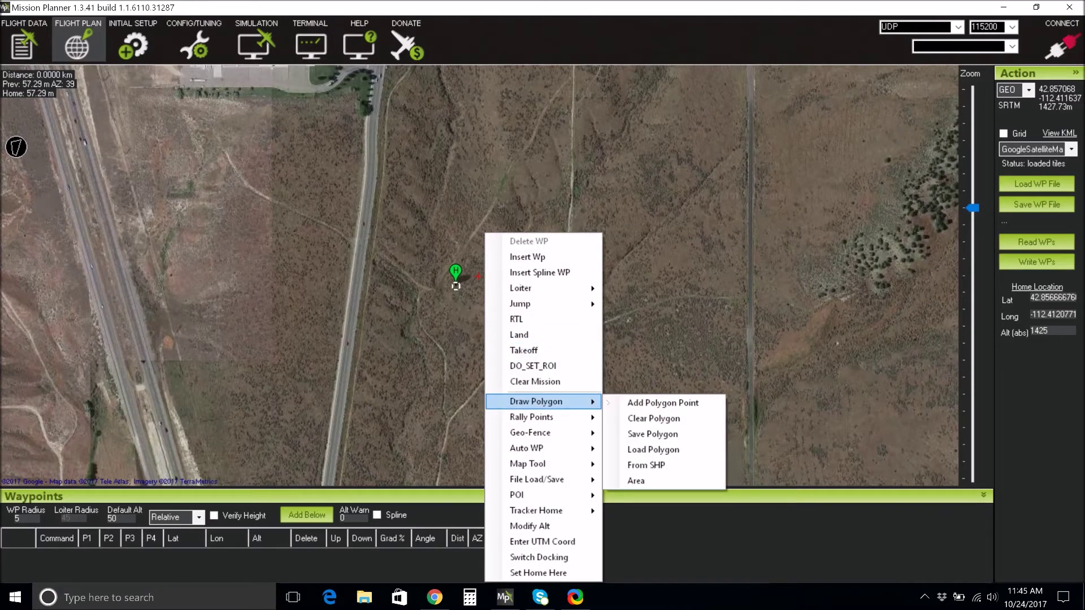
{"action": "left_click", "coordinate": [620, 403]}
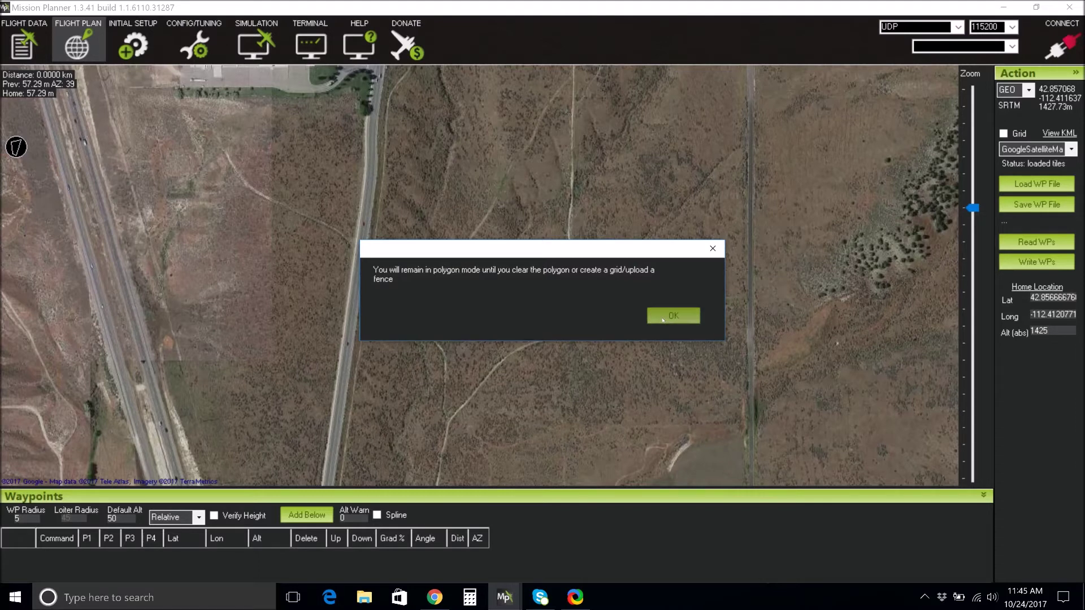
{"action": "left_click", "coordinate": [663, 320]}
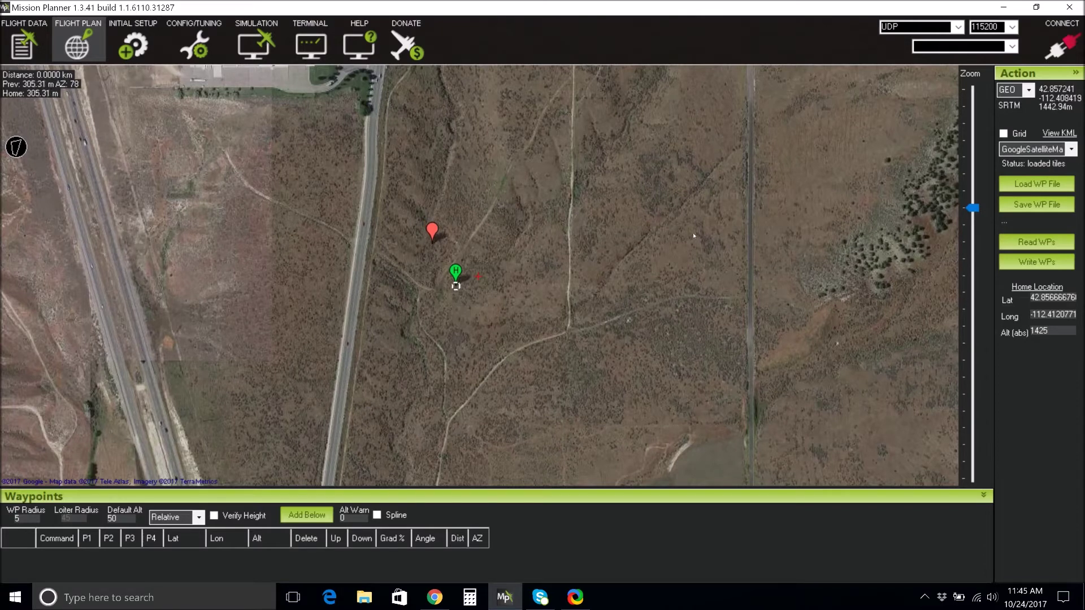
{"action": "left_click", "coordinate": [617, 234]}
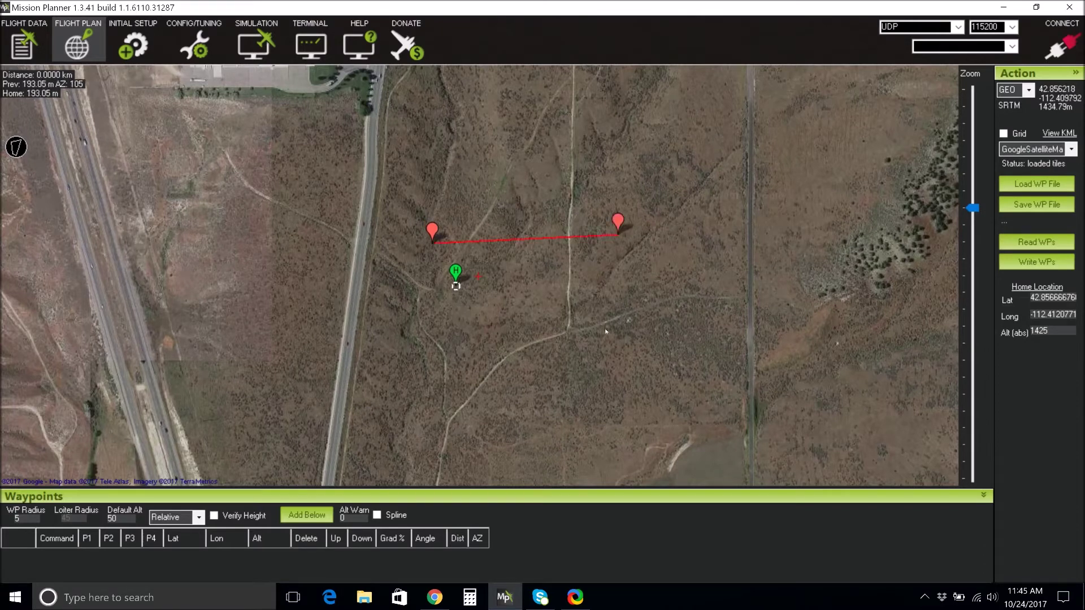
{"action": "left_click", "coordinate": [607, 396]}
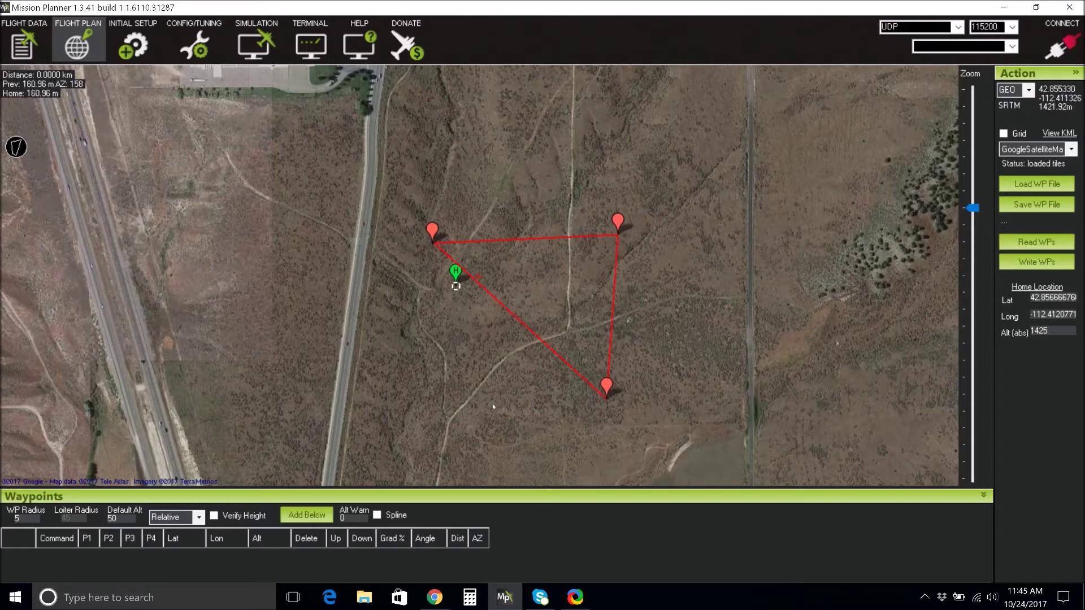
{"action": "left_click", "coordinate": [432, 408]}
Adjust the polygon's corners into a roughly square area and center it in view
{"action": "left_click_drag", "start_coordinate": [433, 411], "coordinate": [429, 403]}
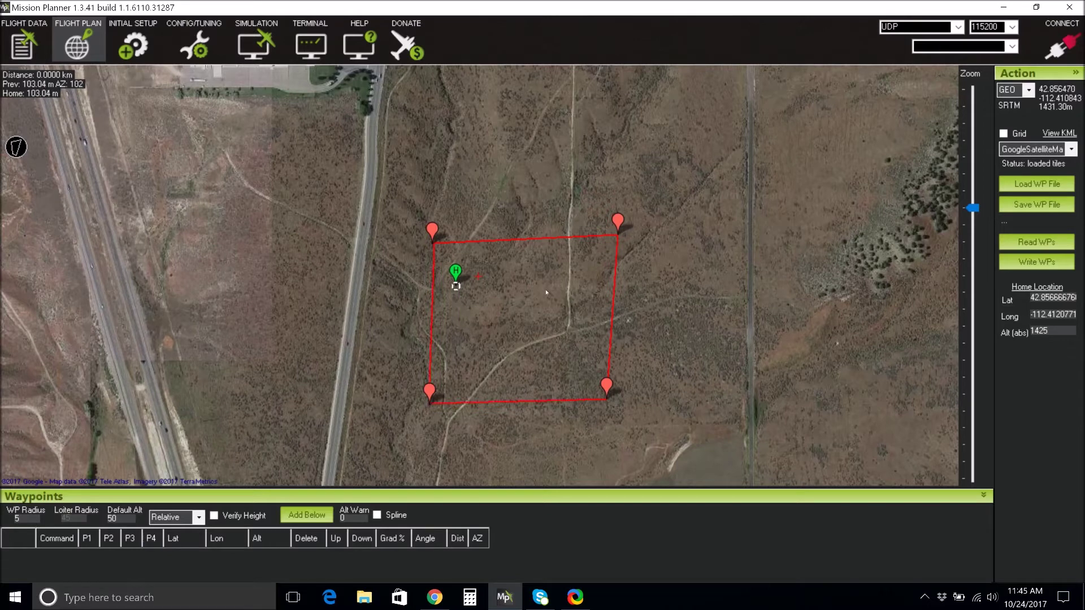
{"action": "left_click_drag", "start_coordinate": [606, 237], "coordinate": [604, 243]}
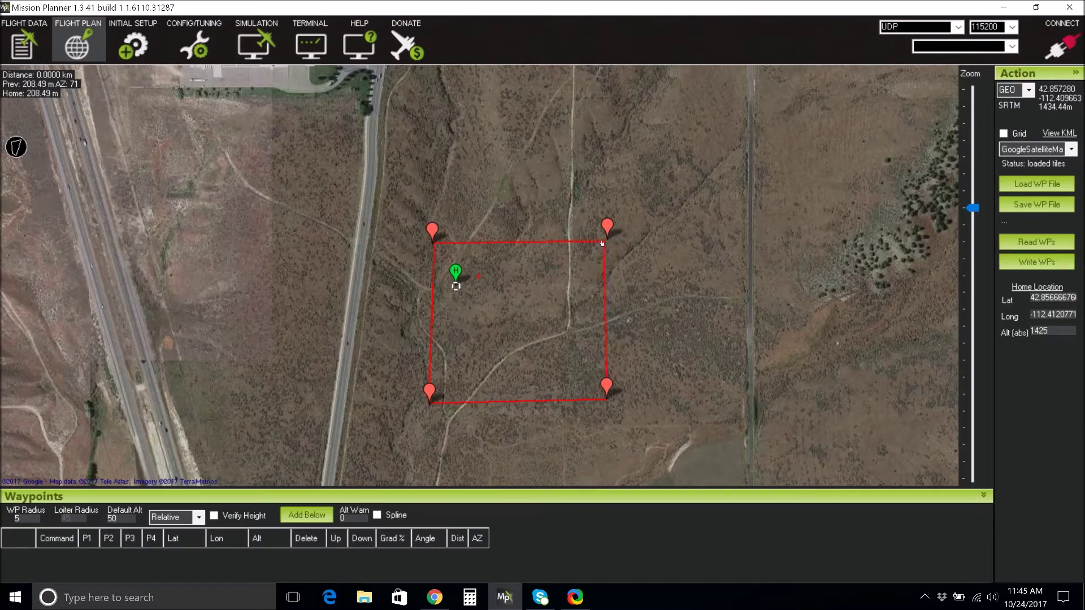
{"action": "left_click_drag", "start_coordinate": [606, 401], "coordinate": [605, 407]}
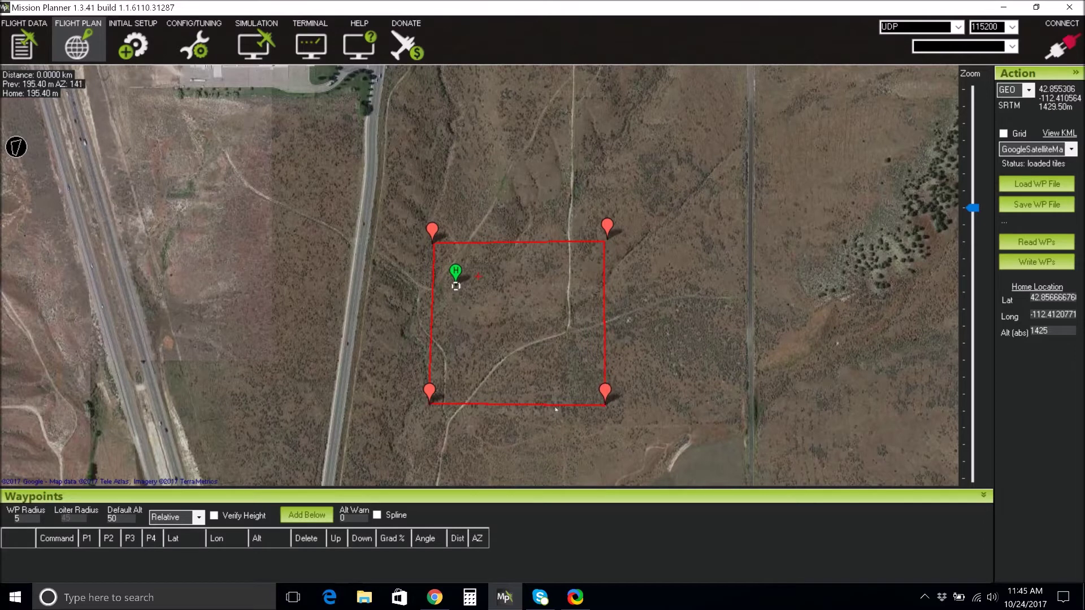
{"action": "left_click_drag", "start_coordinate": [523, 379], "coordinate": [558, 372]}
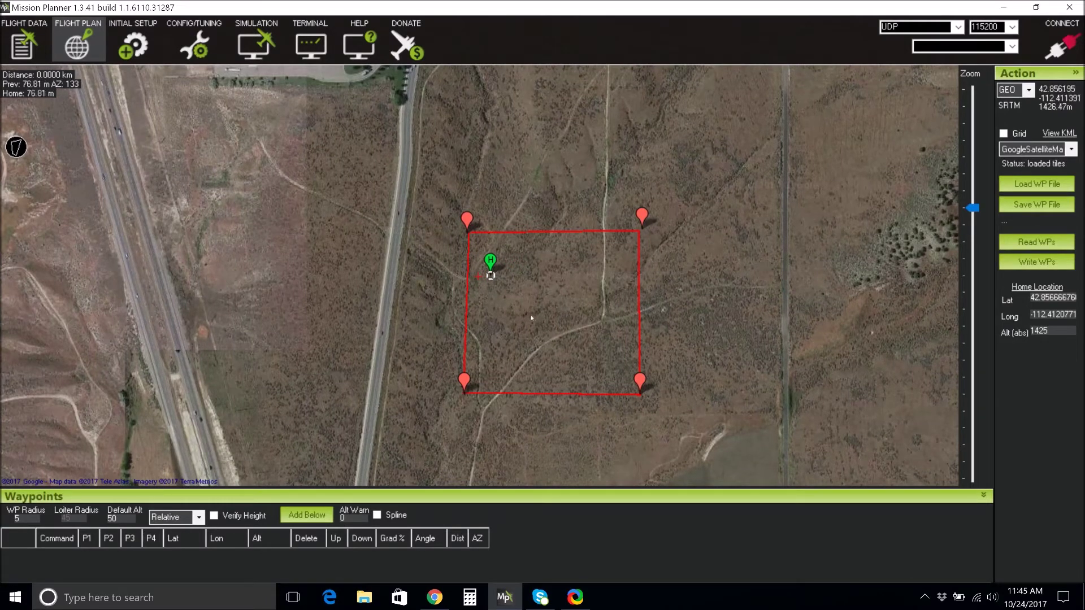
Move the home marker just outside the polygon's bottom-left corner
{"action": "mouse_move", "coordinate": [489, 273]}
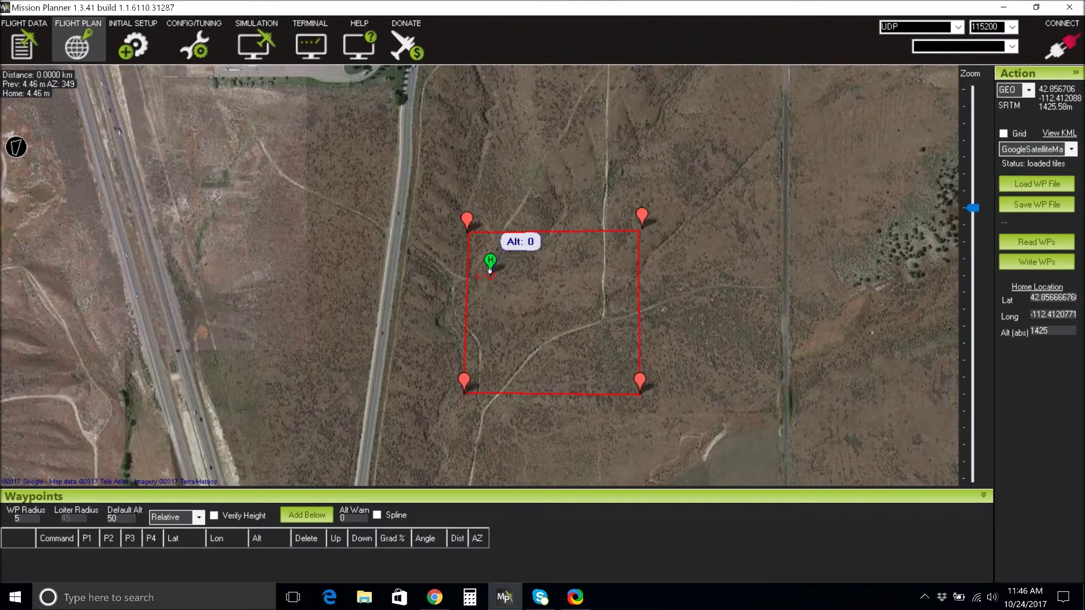
{"action": "left_click_drag", "start_coordinate": [489, 273], "coordinate": [453, 415]}
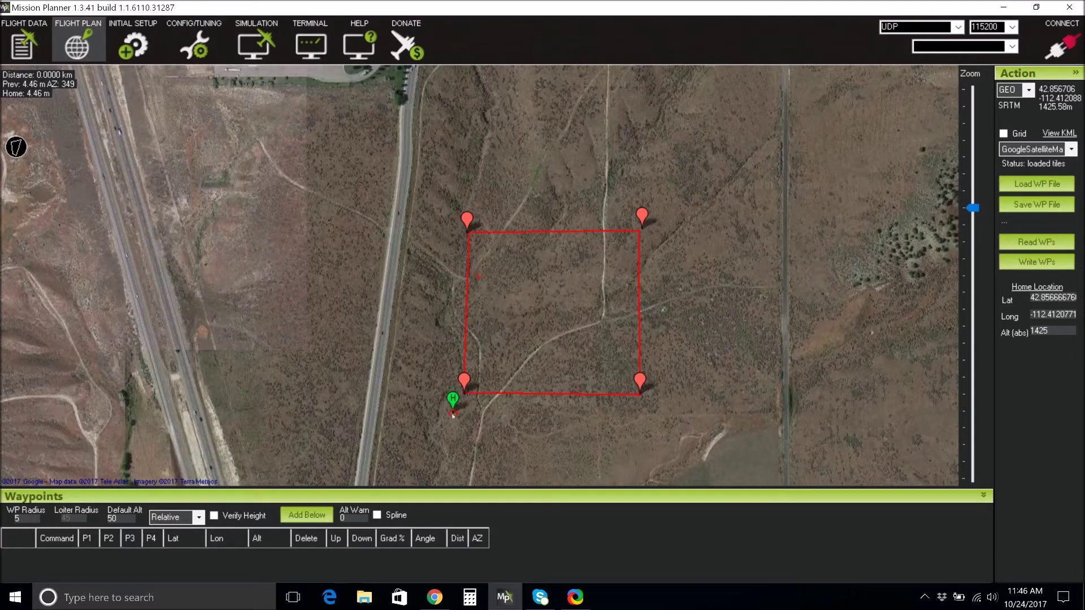
{"action": "left_click_drag", "start_coordinate": [453, 415], "coordinate": [453, 413]}
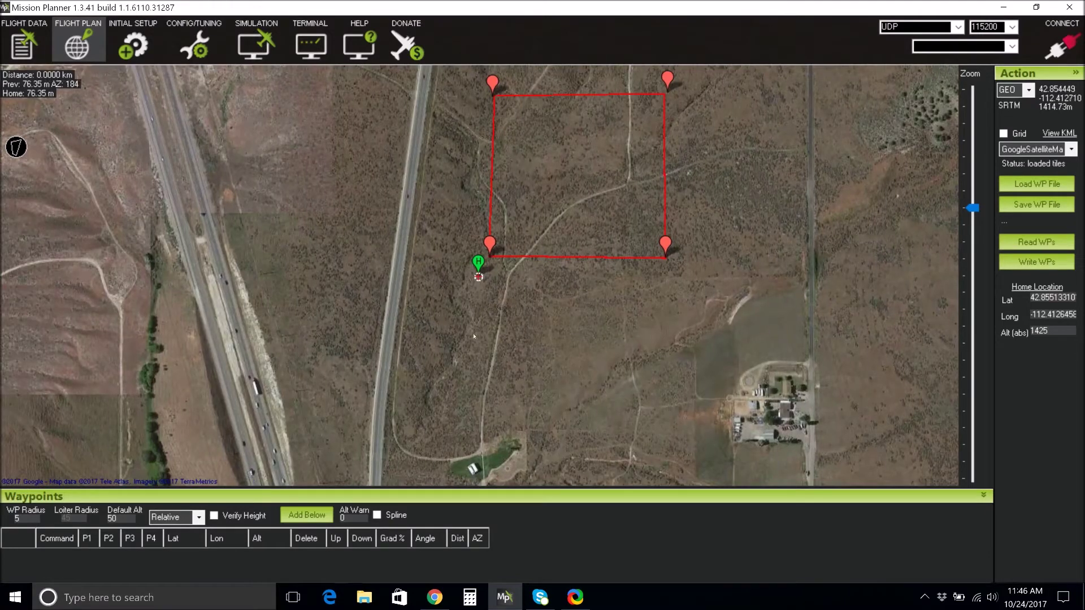
{"action": "left_click_drag", "start_coordinate": [518, 303], "coordinate": [466, 384]}
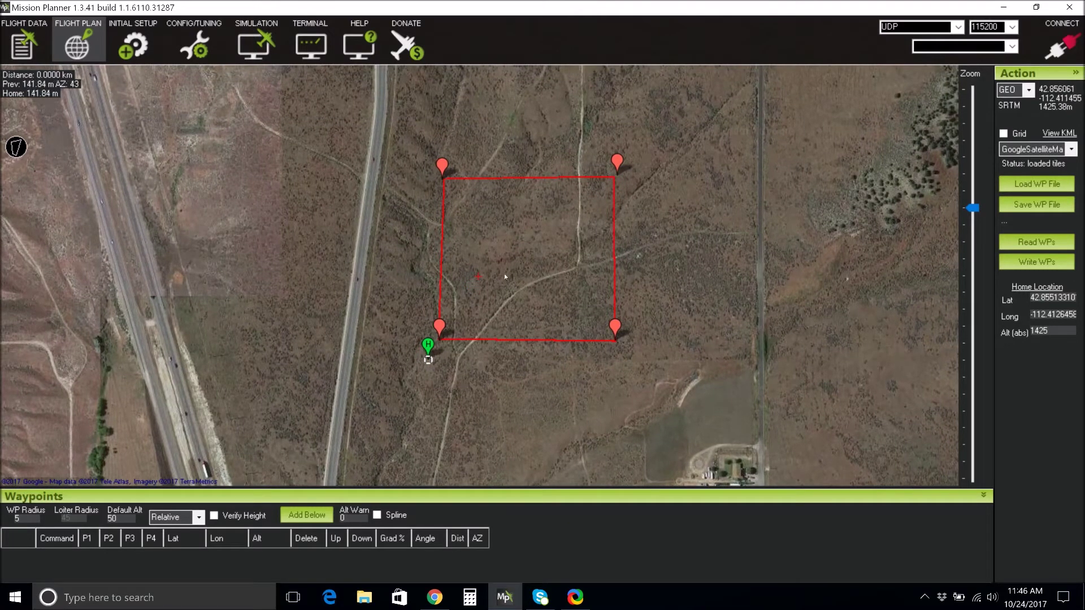
Save the survey polygon as the file Polygon1.poly
{"action": "right_click", "coordinate": [520, 242]}
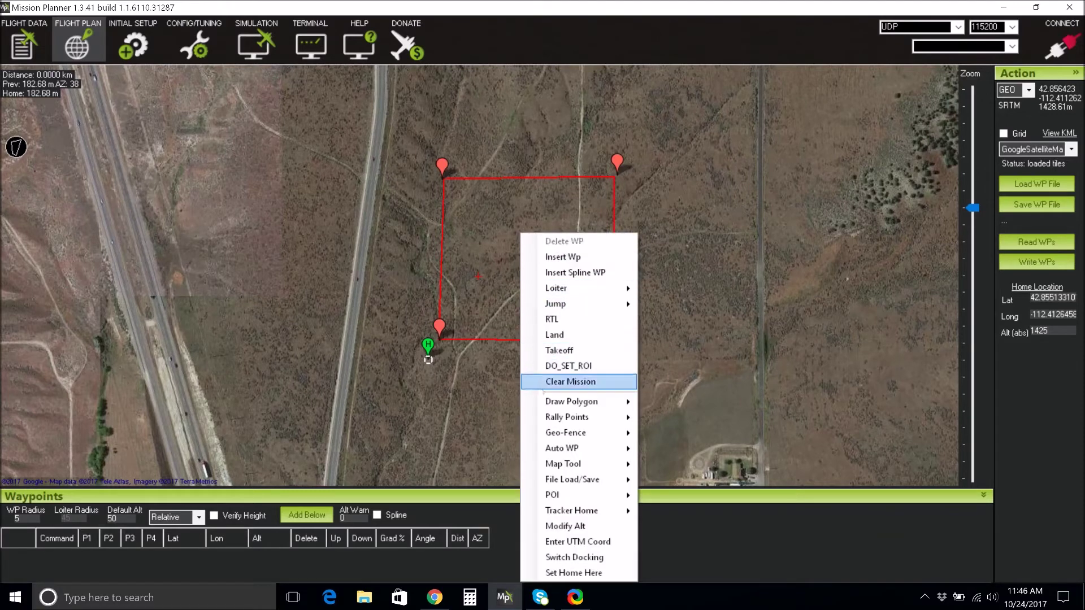
{"action": "mouse_move", "coordinate": [571, 401]}
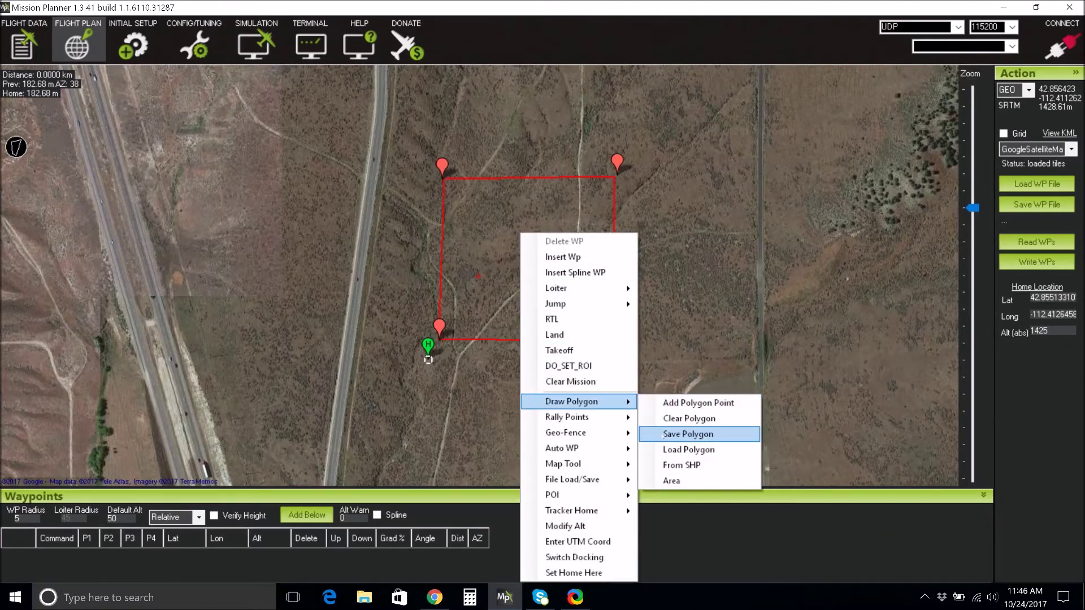
{"action": "left_click", "coordinate": [688, 434]}
{"action": "type", "text": "Polygon"}
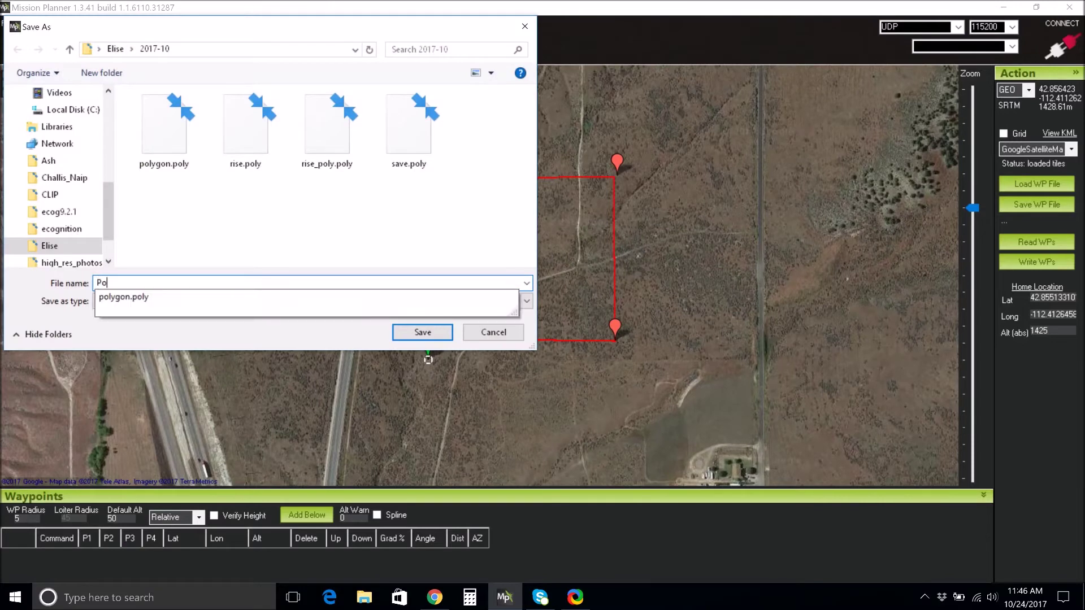
{"action": "key", "text": "Return"}
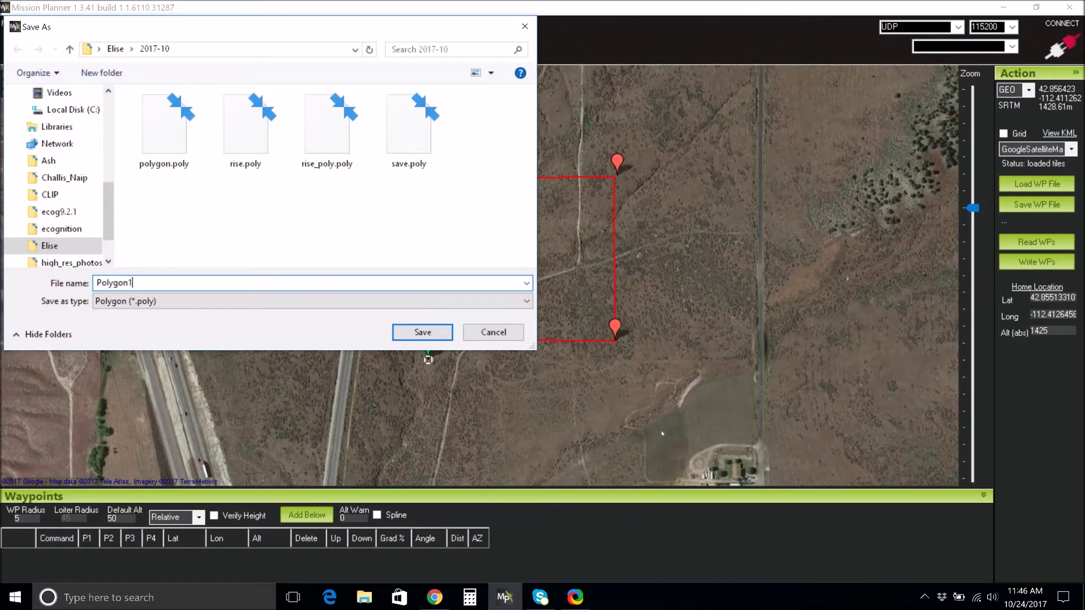
{"action": "key", "text": "Return"}
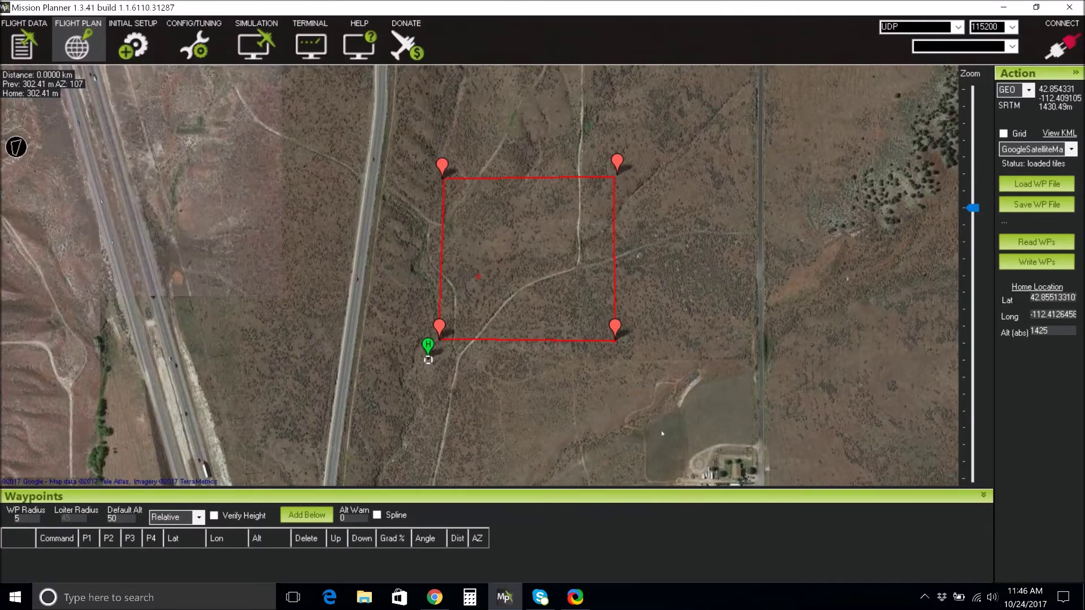
Open the Survey (Grid) tool over the polygon and enlarge its window
{"action": "right_click", "coordinate": [528, 234]}
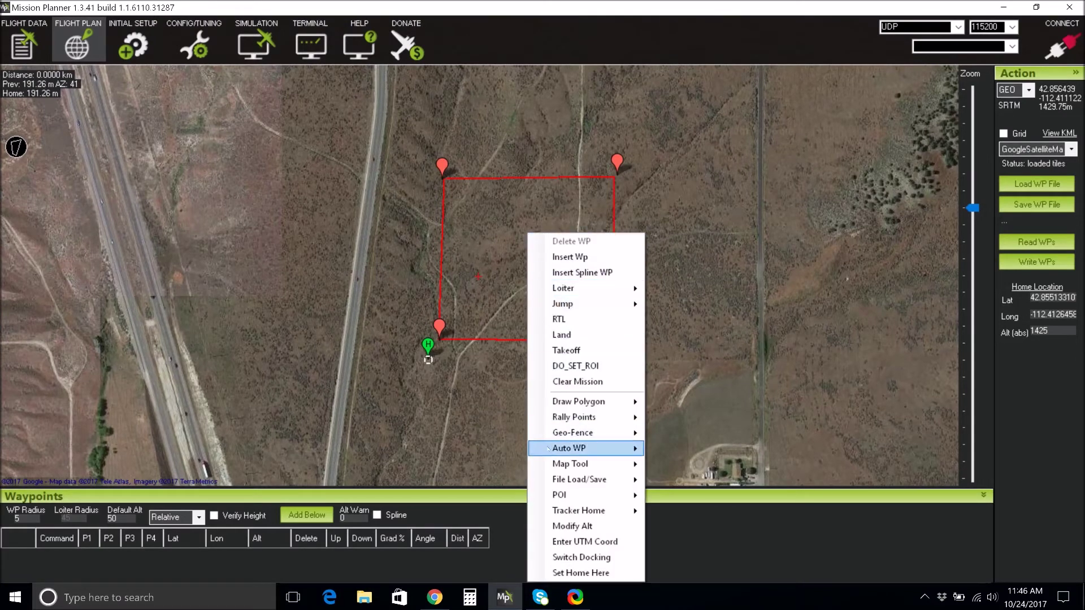
{"action": "mouse_move", "coordinate": [567, 448]}
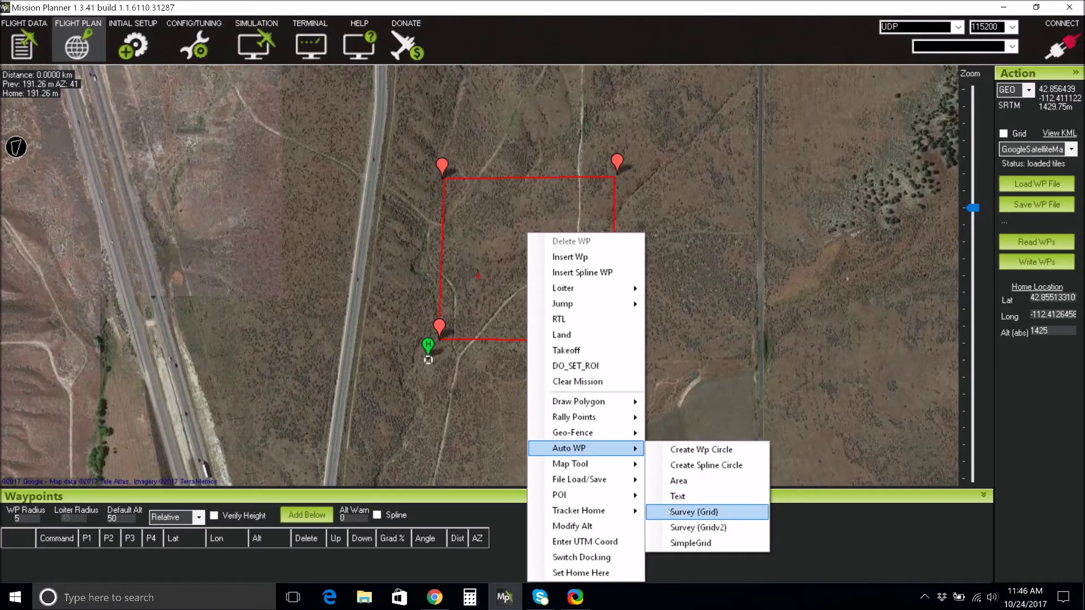
{"action": "left_click", "coordinate": [678, 512]}
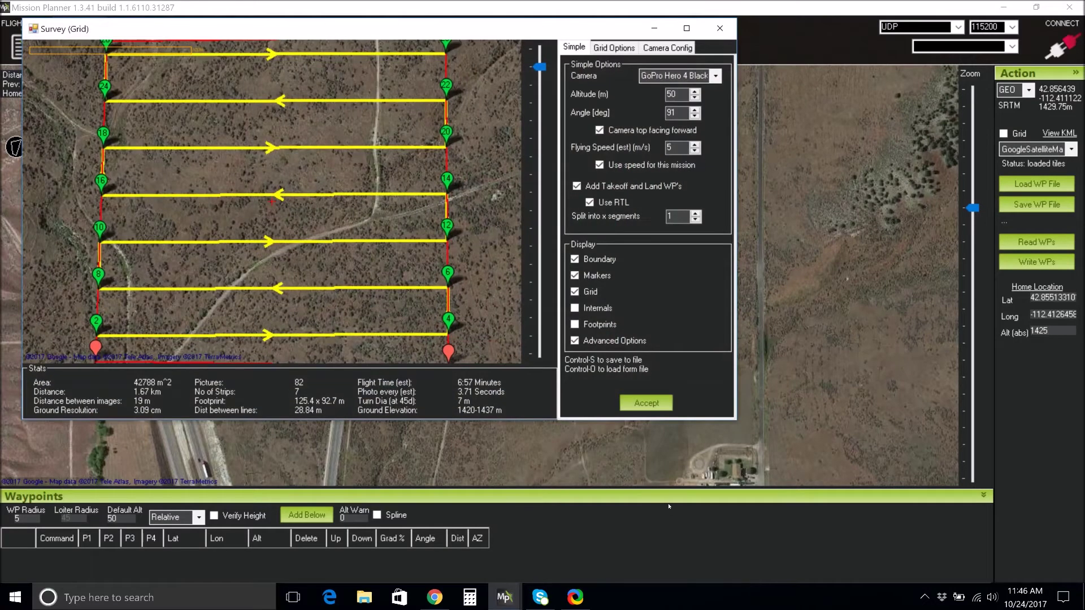
{"action": "left_click_drag", "start_coordinate": [724, 416], "coordinate": [764, 500]}
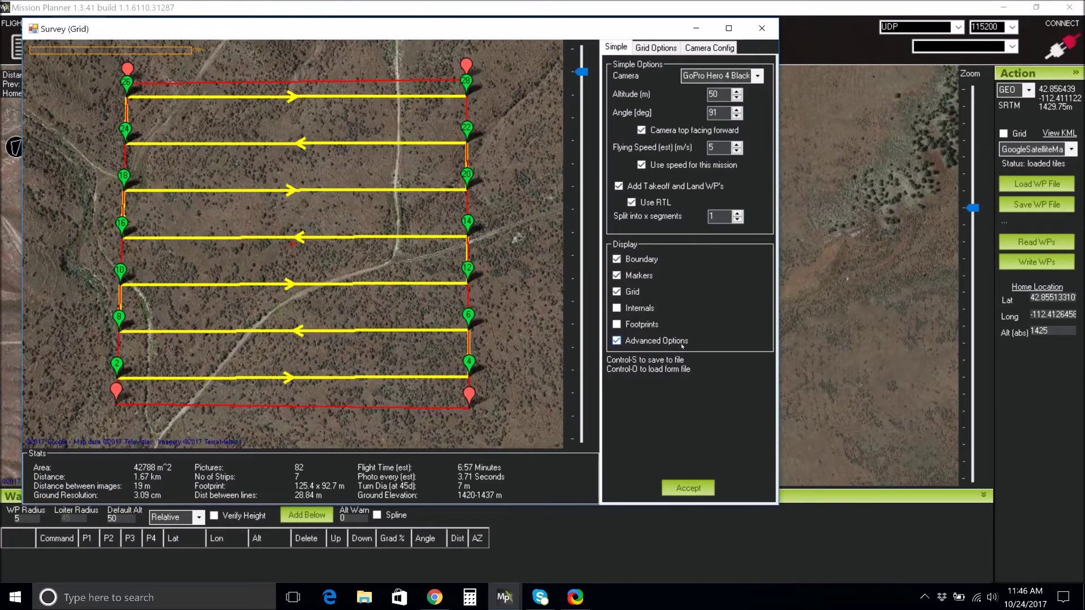
Keep GoPro Hero 4 Black Wide as the camera and view its Camera Config details
{"action": "left_click", "coordinate": [729, 75]}
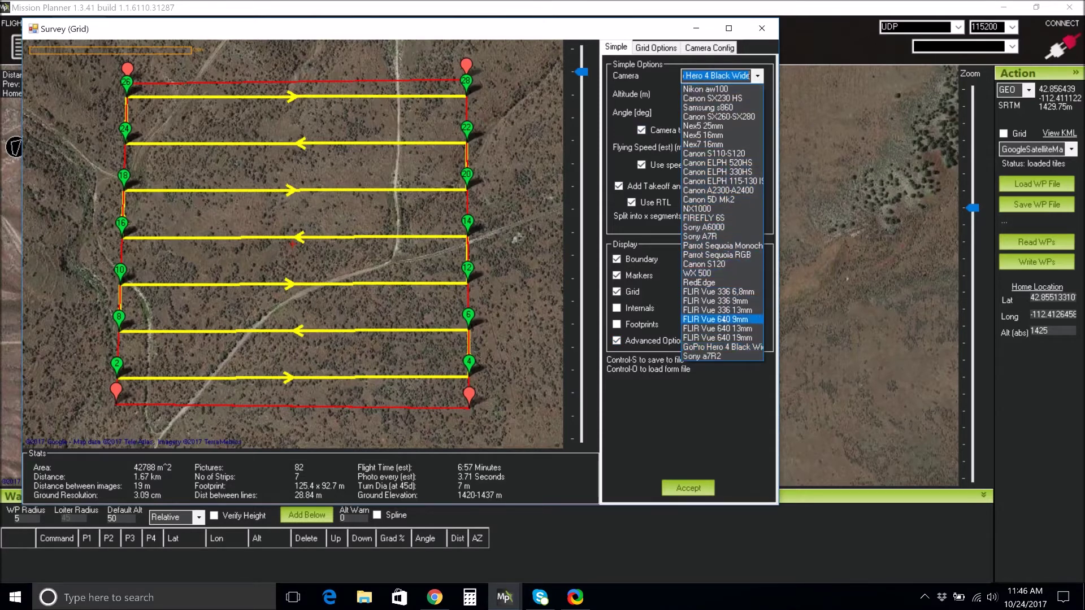
{"action": "left_click", "coordinate": [729, 347]}
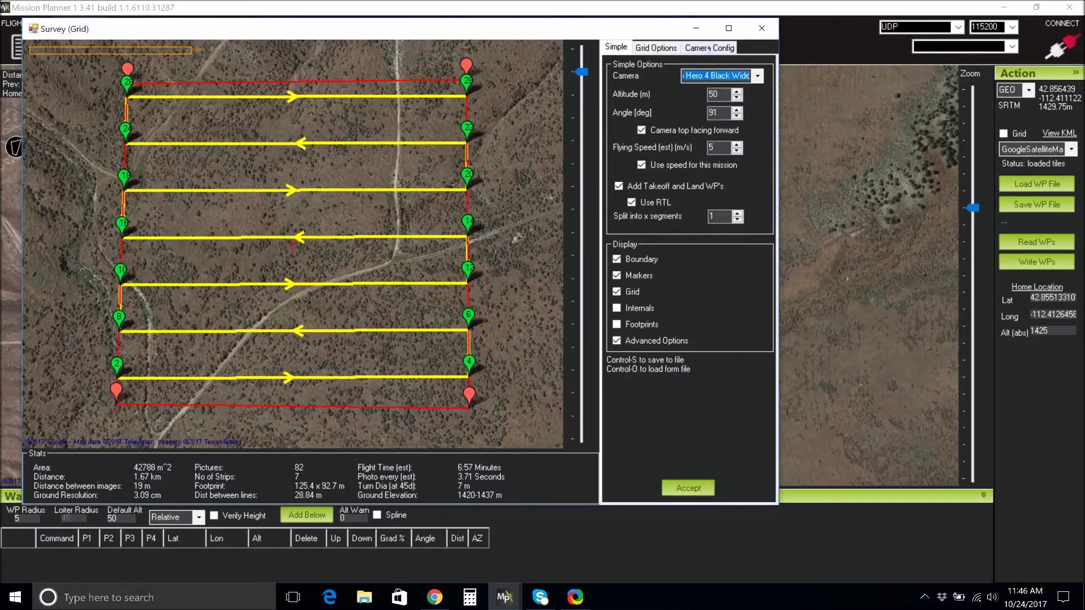
{"action": "left_click", "coordinate": [710, 48]}
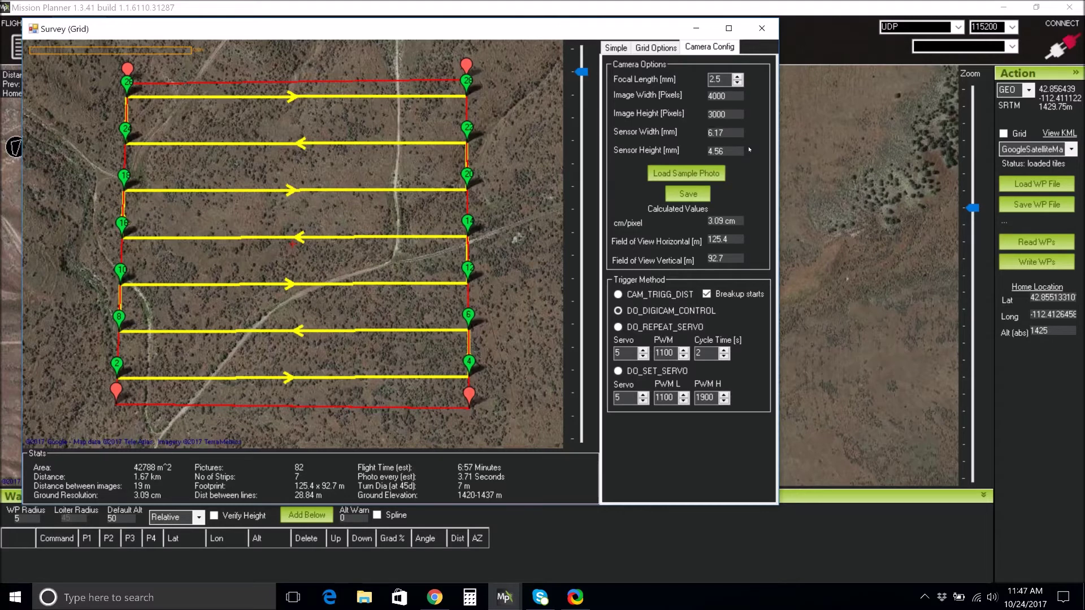
Set the survey altitude to 50 m on the Simple tab
{"action": "left_click", "coordinate": [617, 48]}
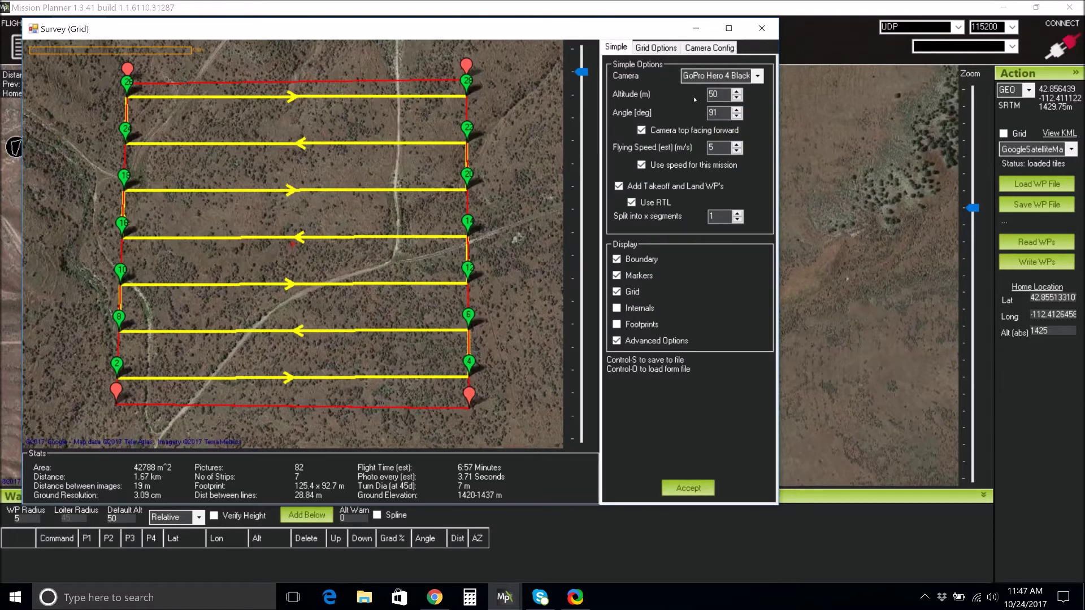
{"action": "key", "text": "shift+Home"}
{"action": "type", "text": "50"}
Set the grid angle to 90° and the flying speed to 3 m/s
{"action": "left_click", "coordinate": [736, 116]}
{"action": "left_click", "coordinate": [736, 116]}
{"action": "left_click", "coordinate": [736, 116]}
{"action": "left_click", "coordinate": [736, 117]}
{"action": "left_click", "coordinate": [736, 117]}
{"action": "left_click", "coordinate": [736, 117]}
{"action": "left_click", "coordinate": [736, 116]}
{"action": "left_click", "coordinate": [736, 116]}
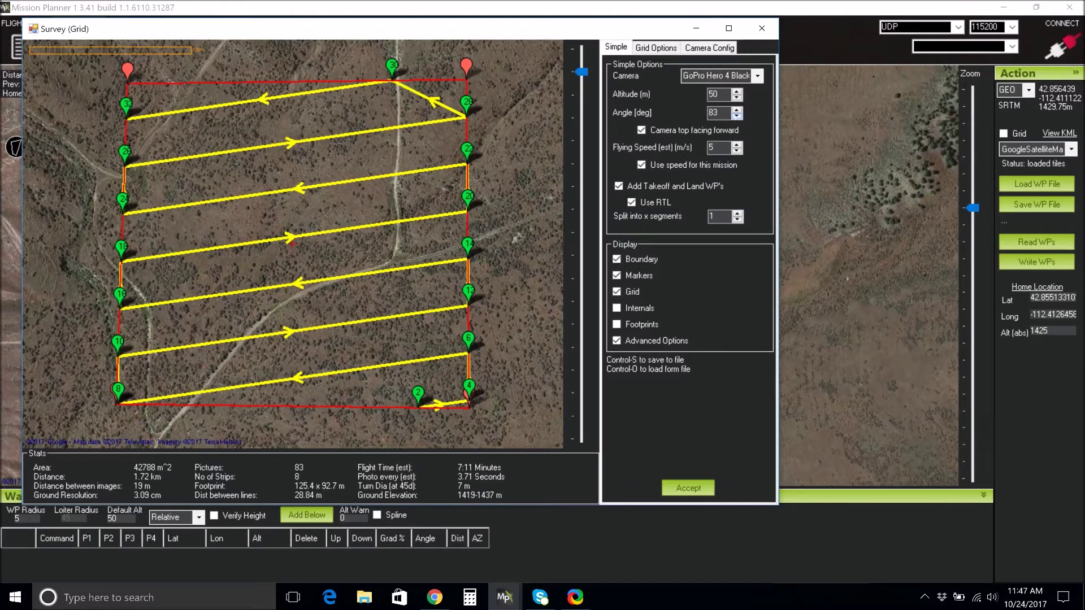
{"action": "left_click", "coordinate": [736, 116]}
{"action": "left_click", "coordinate": [736, 116]}
{"action": "left_click", "coordinate": [736, 117]}
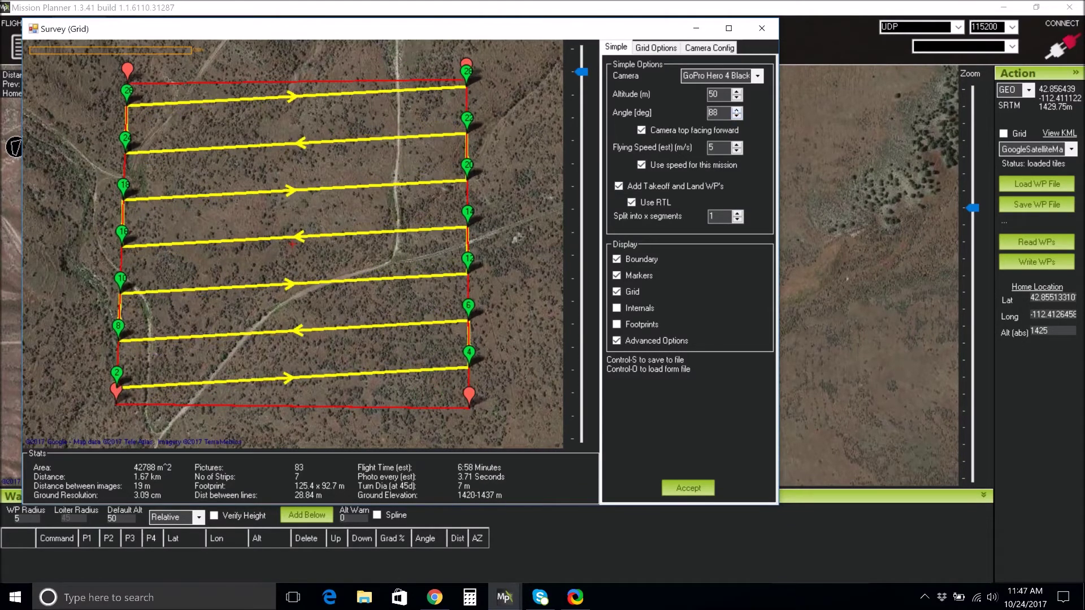
{"action": "left_click", "coordinate": [736, 109]}
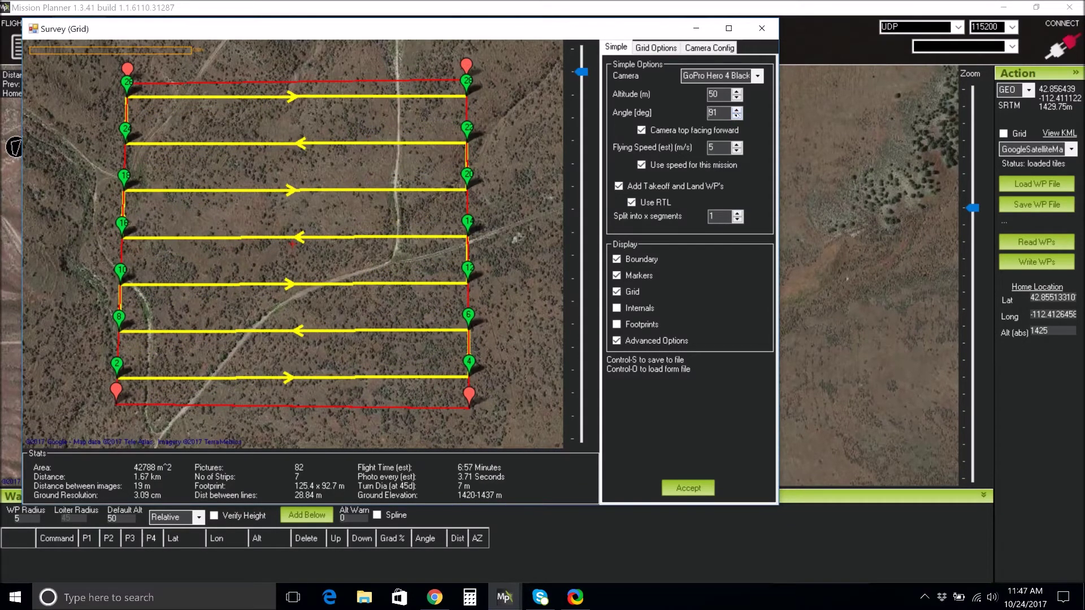
{"action": "left_click", "coordinate": [736, 116]}
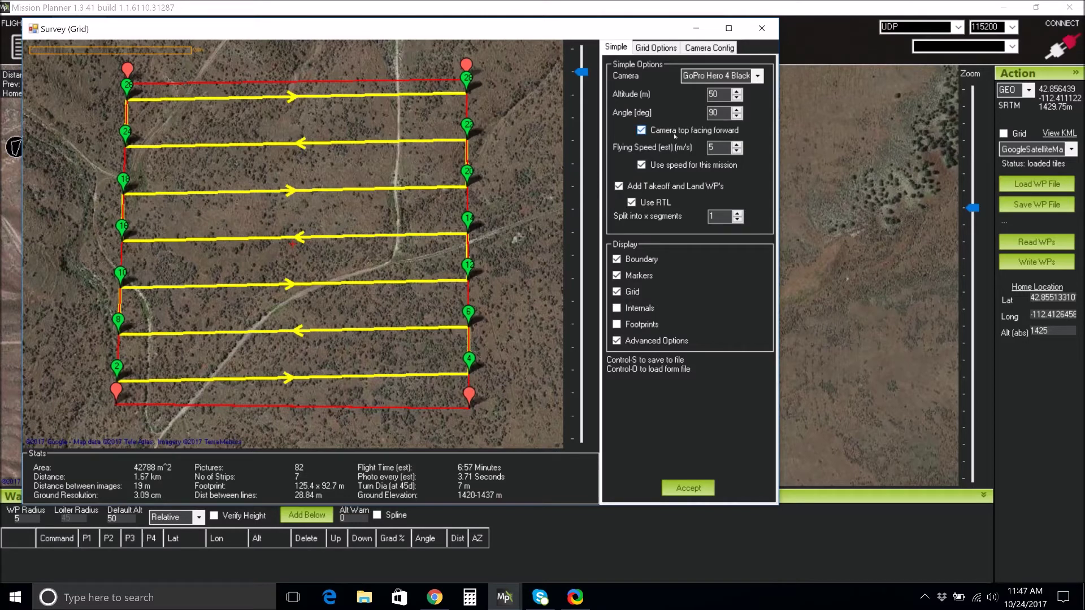
{"action": "key", "text": "Tab"}
{"action": "type", "text": "3"}
Set sidelap to 76% in Grid Options, giving 30.1 m line spacing
{"action": "left_click", "coordinate": [656, 48]}
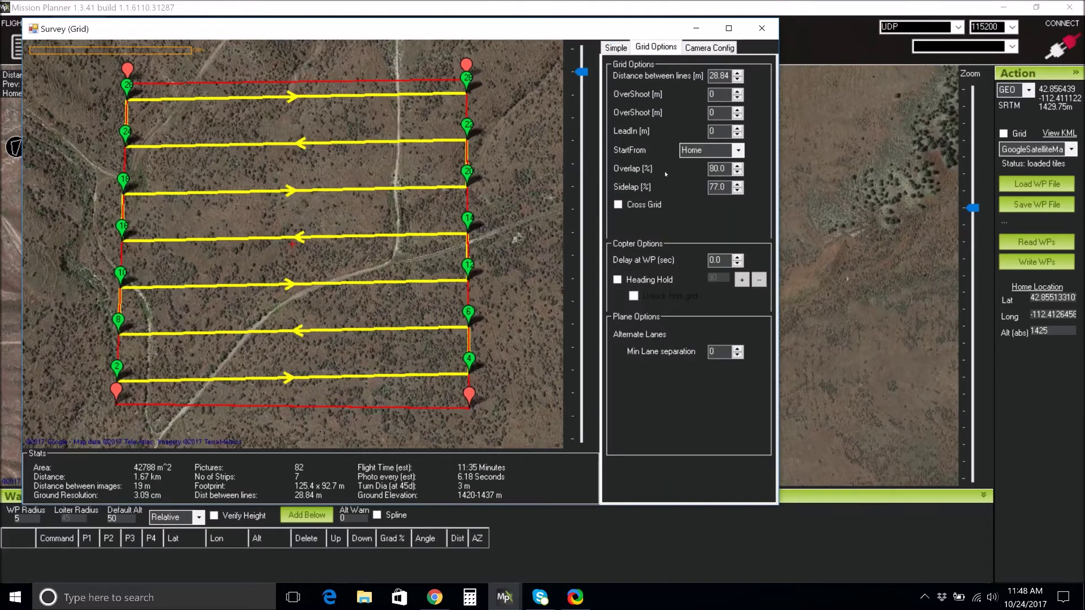
{"action": "left_click_drag", "start_coordinate": [725, 168], "coordinate": [699, 159]}
{"action": "left_click_drag", "start_coordinate": [725, 187], "coordinate": [708, 187]}
{"action": "type", "text": "763"}
{"action": "key", "text": "BackSpace"}
{"action": "key", "text": "Return"}
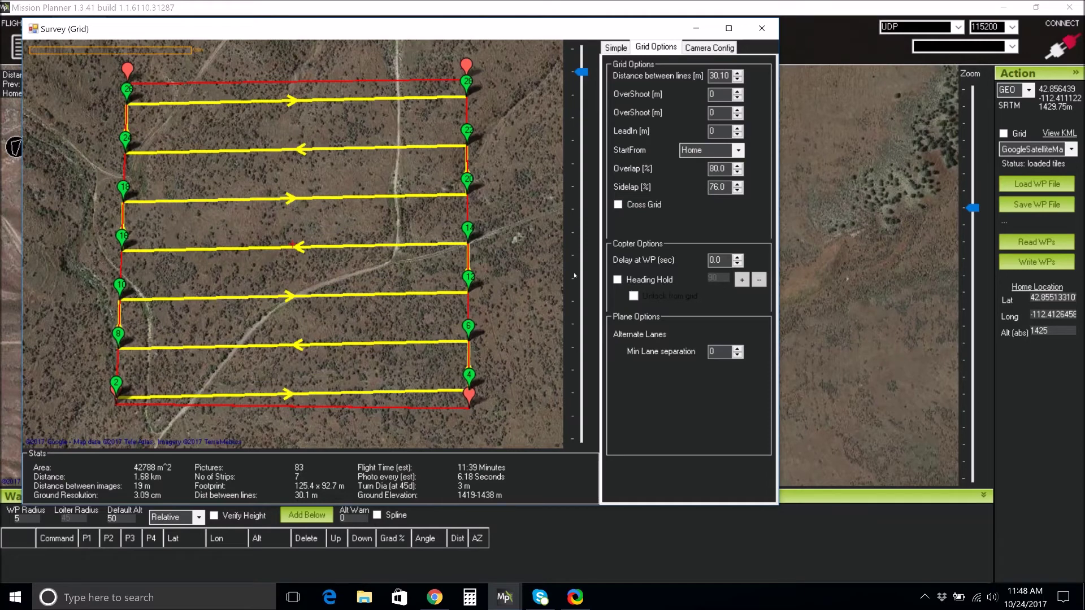
Use the DO_DIGICAM_CONTROL camera trigger and raise the polygon's bottom corners to four strips
{"action": "left_click", "coordinate": [689, 48]}
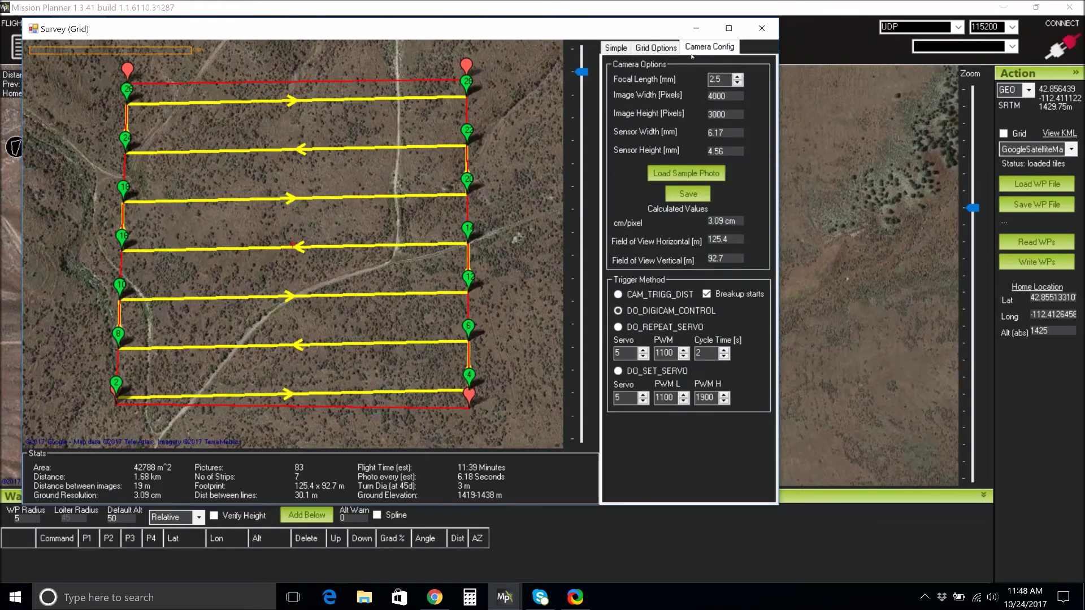
{"action": "left_click", "coordinate": [645, 312]}
{"action": "left_click_drag", "start_coordinate": [466, 406], "coordinate": [472, 324]}
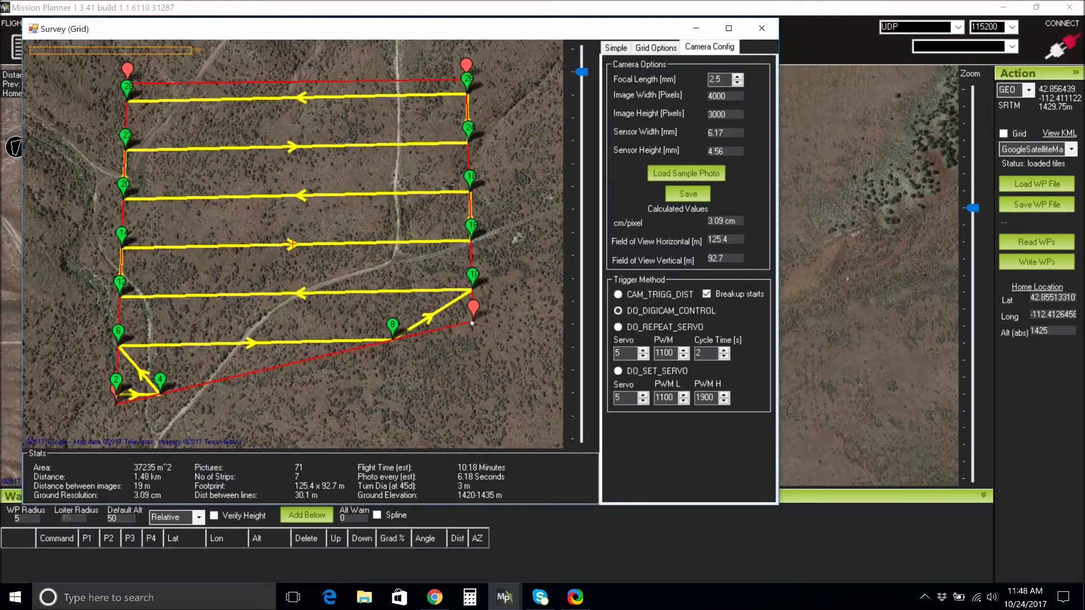
{"action": "left_click_drag", "start_coordinate": [115, 403], "coordinate": [122, 332]}
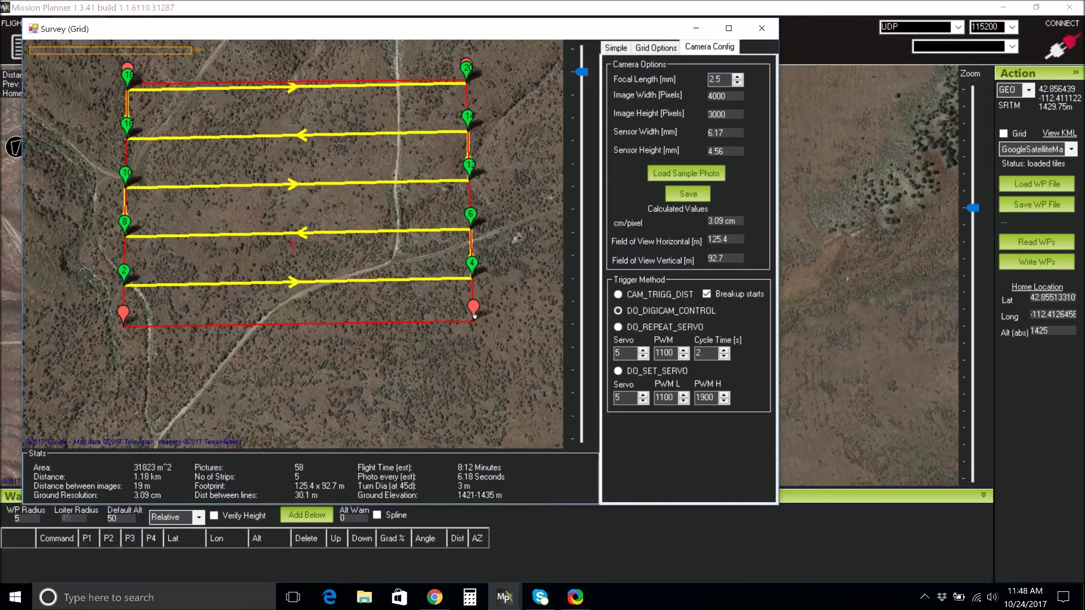
{"action": "left_click_drag", "start_coordinate": [474, 320], "coordinate": [471, 273]}
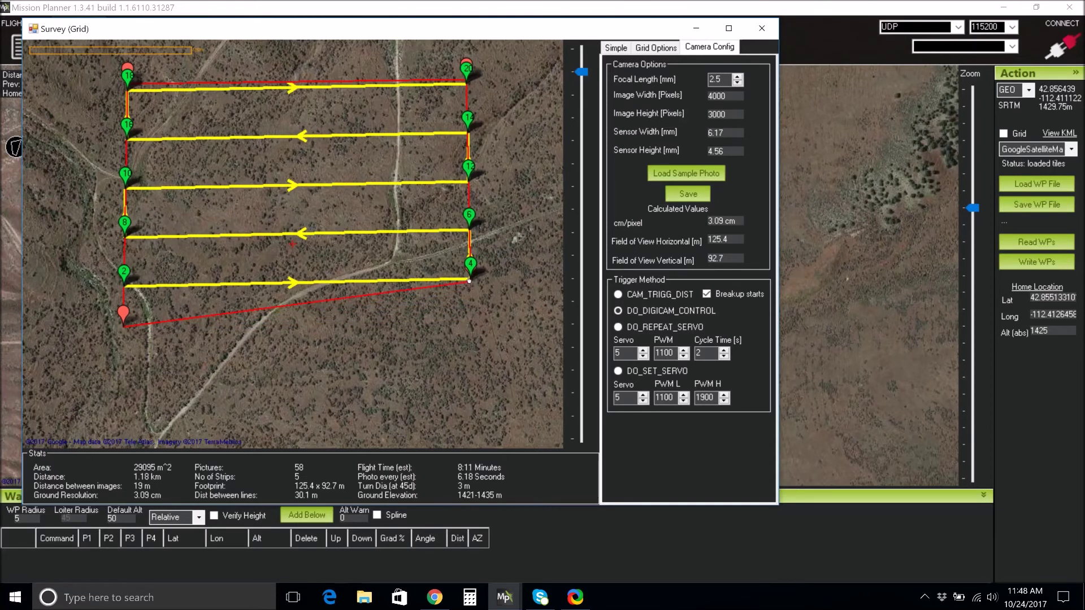
{"action": "left_click_drag", "start_coordinate": [121, 324], "coordinate": [125, 285]}
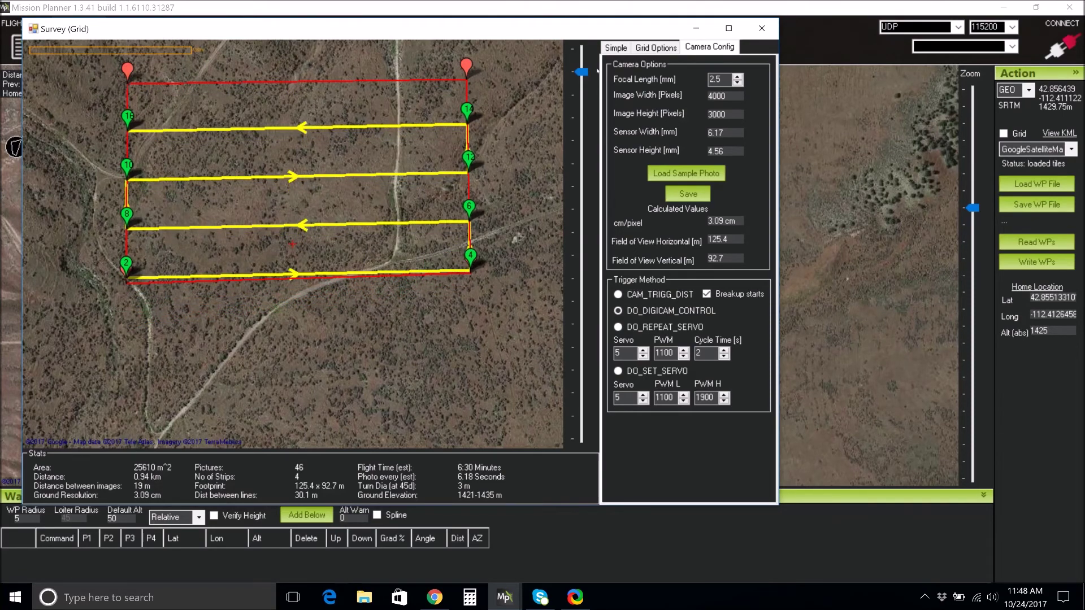
{"action": "left_click", "coordinate": [613, 48]}
Accept the four-strip survey so its waypoints are added to the flight plan
{"action": "left_click", "coordinate": [678, 484]}
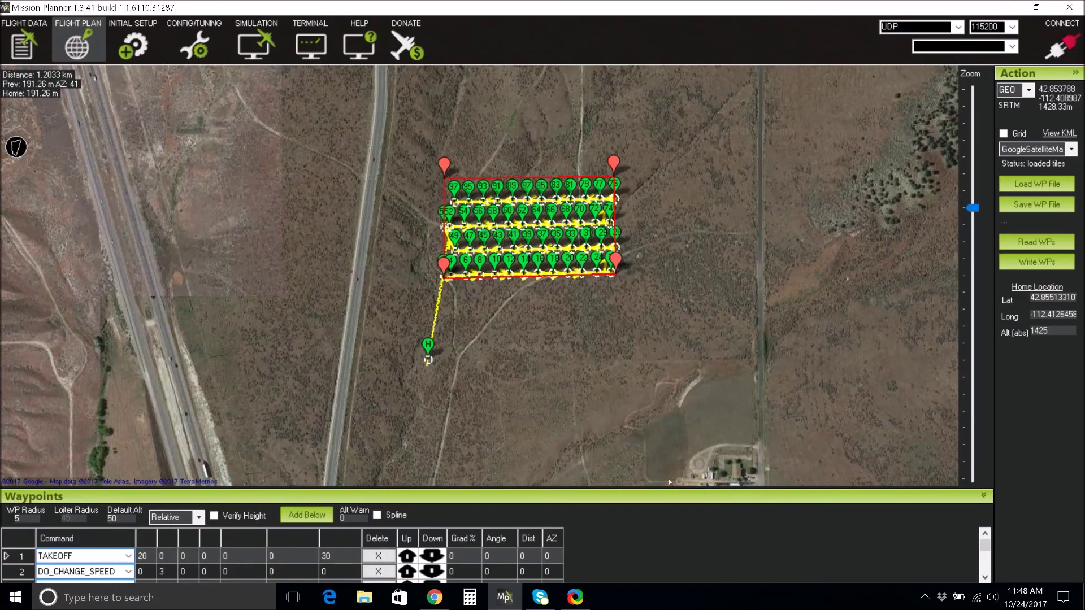
{"action": "right_click", "coordinate": [650, 241]}
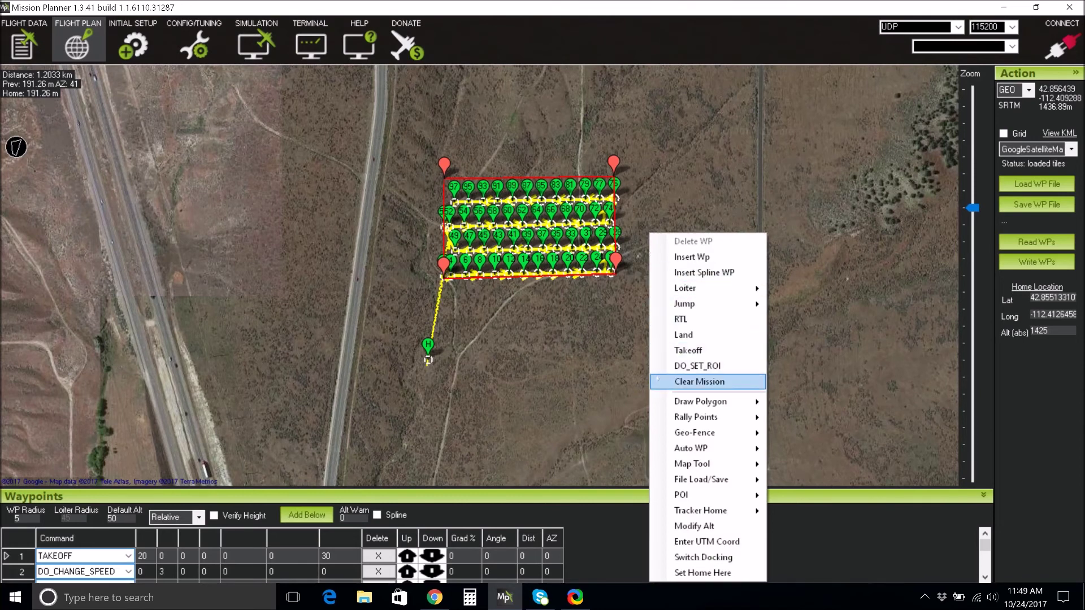
{"action": "mouse_move", "coordinate": [667, 449]}
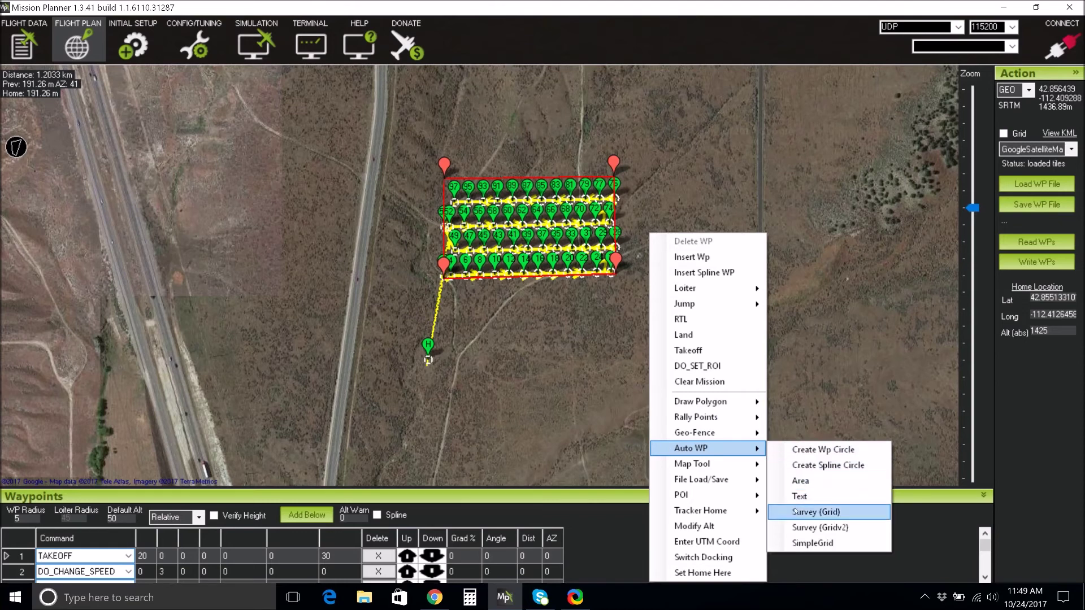
{"action": "left_click", "coordinate": [791, 401]}
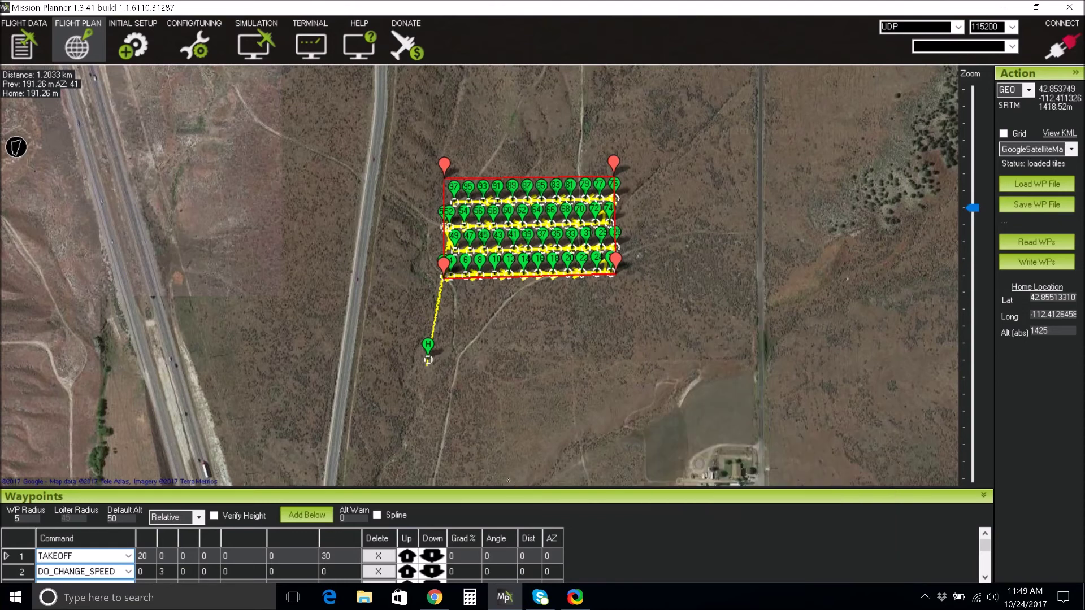
Enlarge the waypoint list, inspect waypoint 3's coordinates, and zoom onto the survey lines
{"action": "left_click_drag", "start_coordinate": [507, 403], "coordinate": [518, 349]}
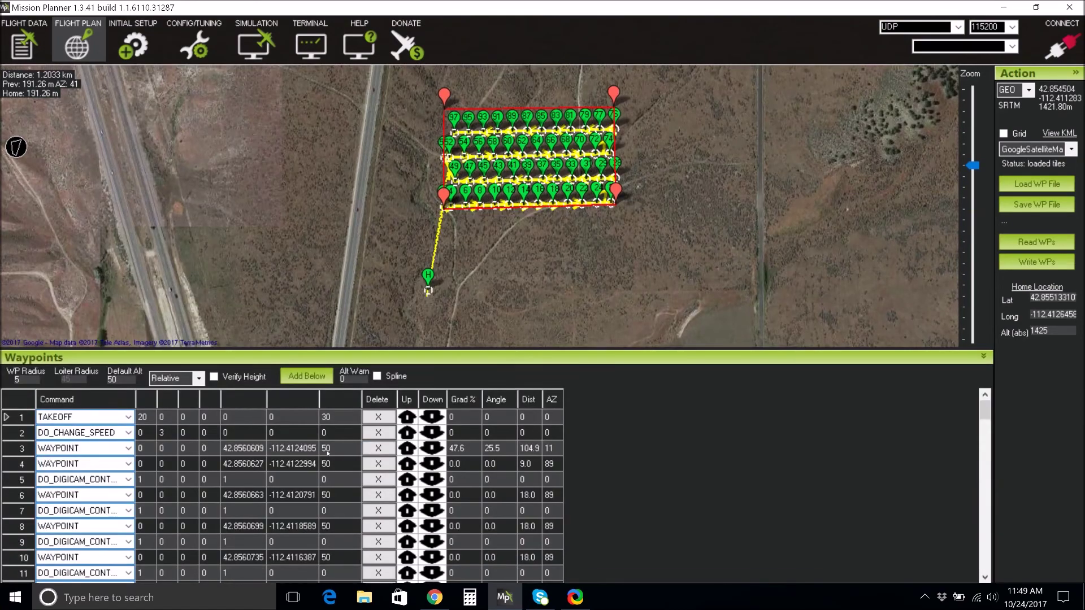
{"action": "left_click", "coordinate": [249, 454]}
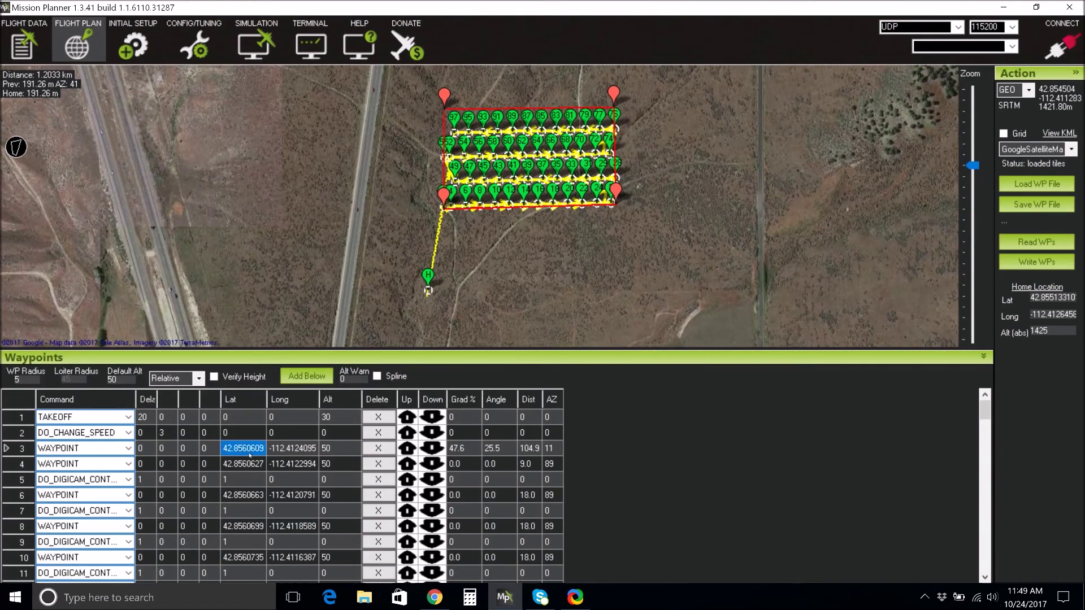
{"action": "left_click", "coordinate": [281, 453]}
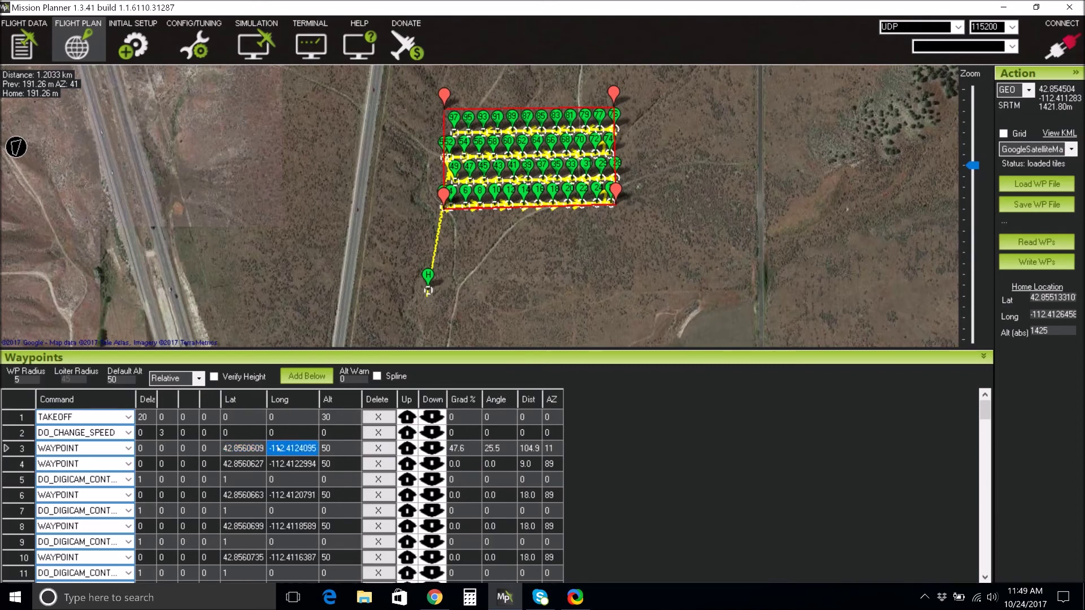
{"action": "double_click", "coordinate": [111, 380]}
{"action": "scroll", "coordinate": [470, 223], "scroll_direction": "up", "scroll_amount": 4}
{"action": "left_click_drag", "start_coordinate": [470, 223], "coordinate": [409, 308]}
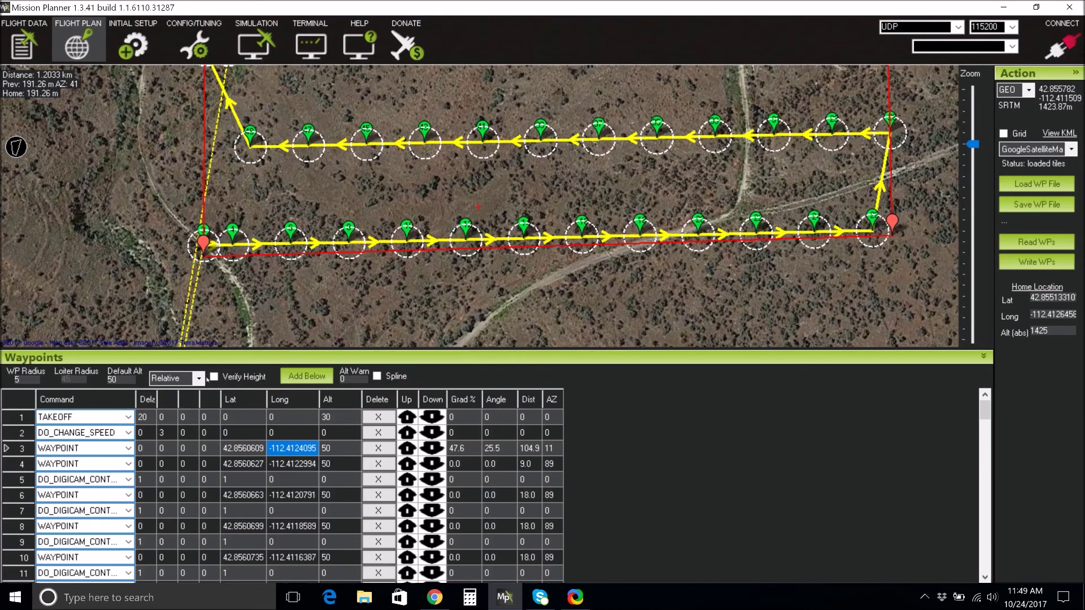
{"action": "left_click_drag", "start_coordinate": [19, 380], "coordinate": [4, 382]}
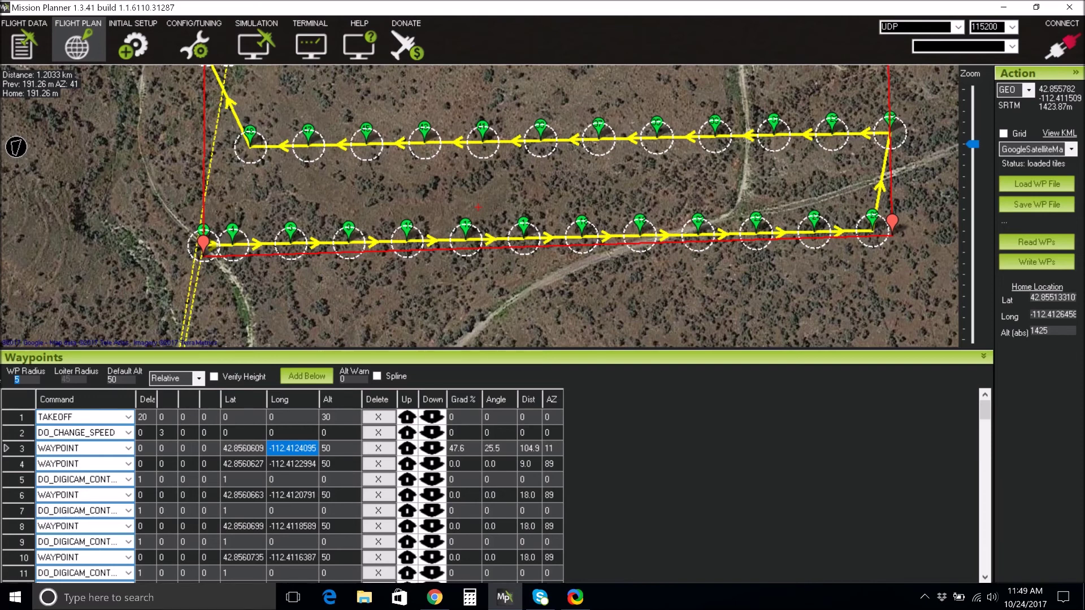
Save the survey waypoints as Mission.waypoints in the 2017-10 folder
{"action": "left_click", "coordinate": [1023, 205]}
{"action": "type", "text": "Mission"}
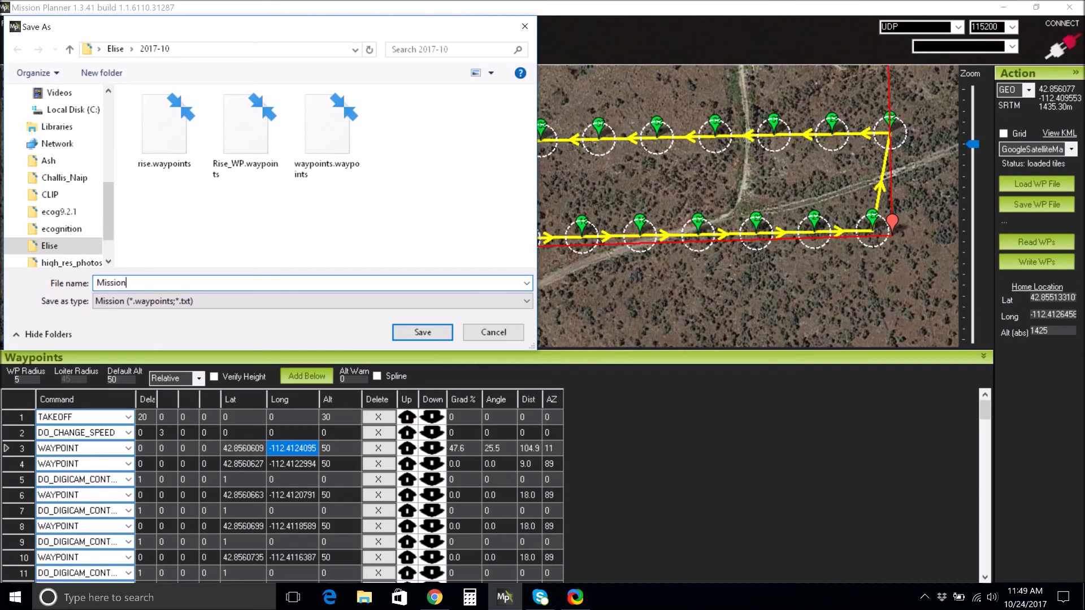
{"action": "key", "text": "Return"}
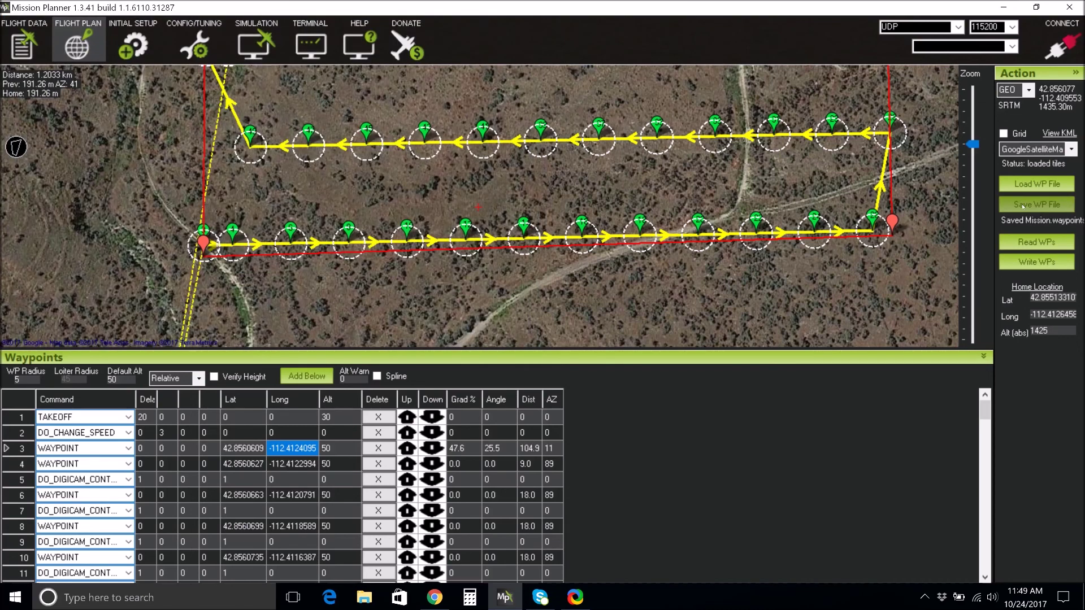